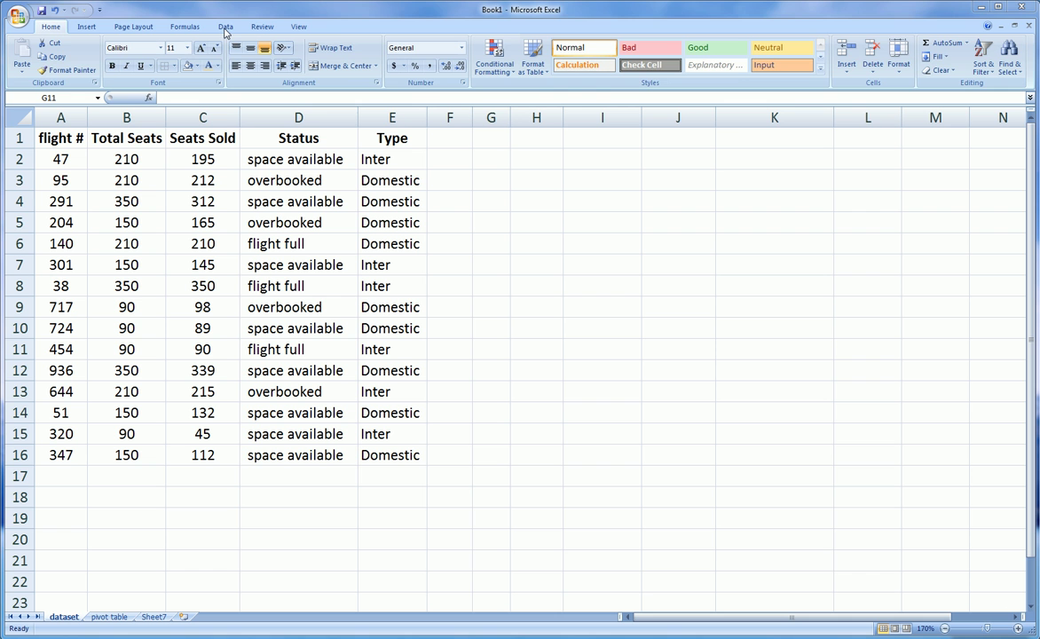
# - Open the Advanced Filter from the Data tab and choose Copy to another location
pyautogui.click(225, 29)
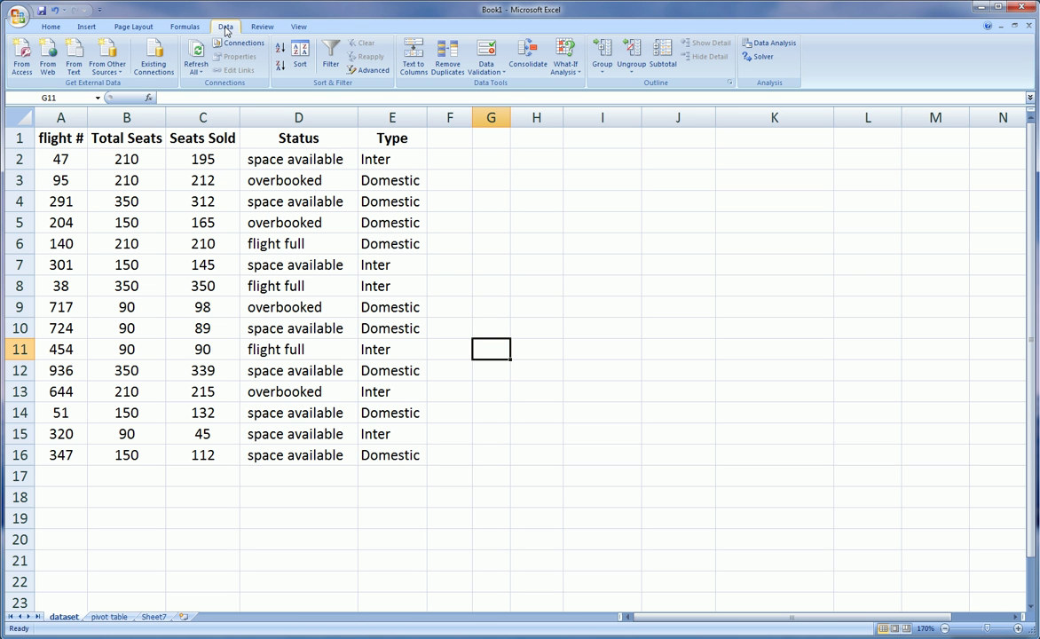
pyautogui.click(371, 71)
pyautogui.moveTo(813, 212); pyautogui.dragTo(614, 181)
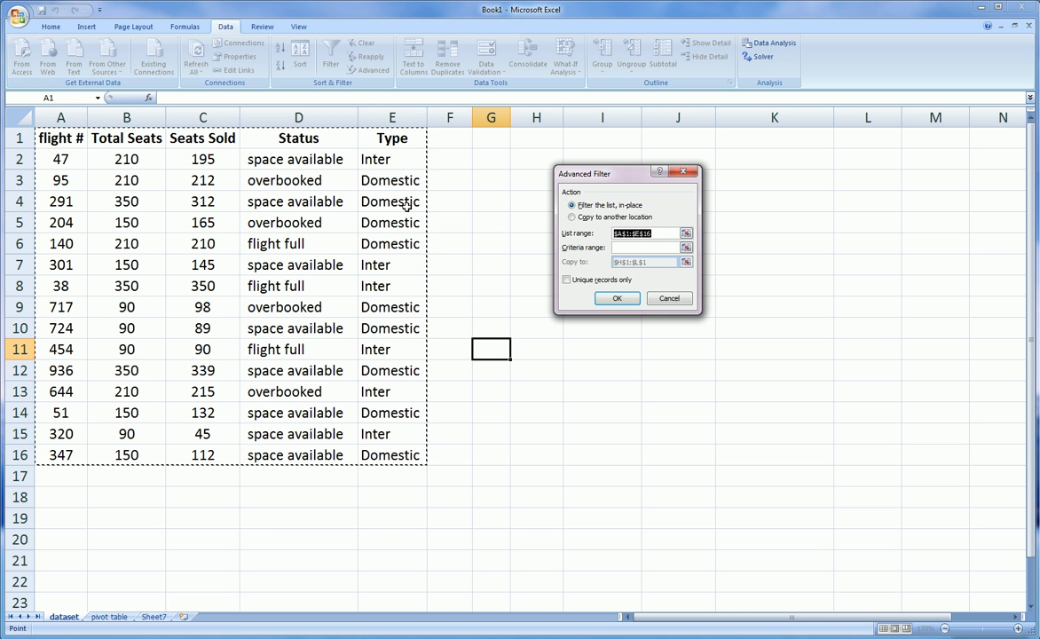
pyautogui.click(571, 217)
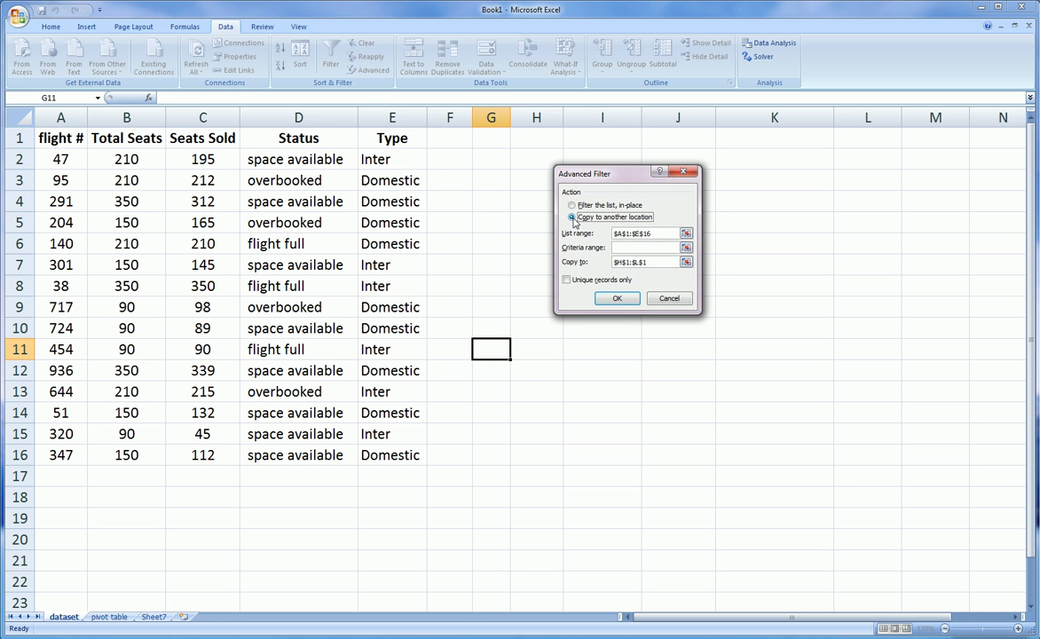
pyautogui.moveTo(598, 176); pyautogui.dragTo(594, 334)
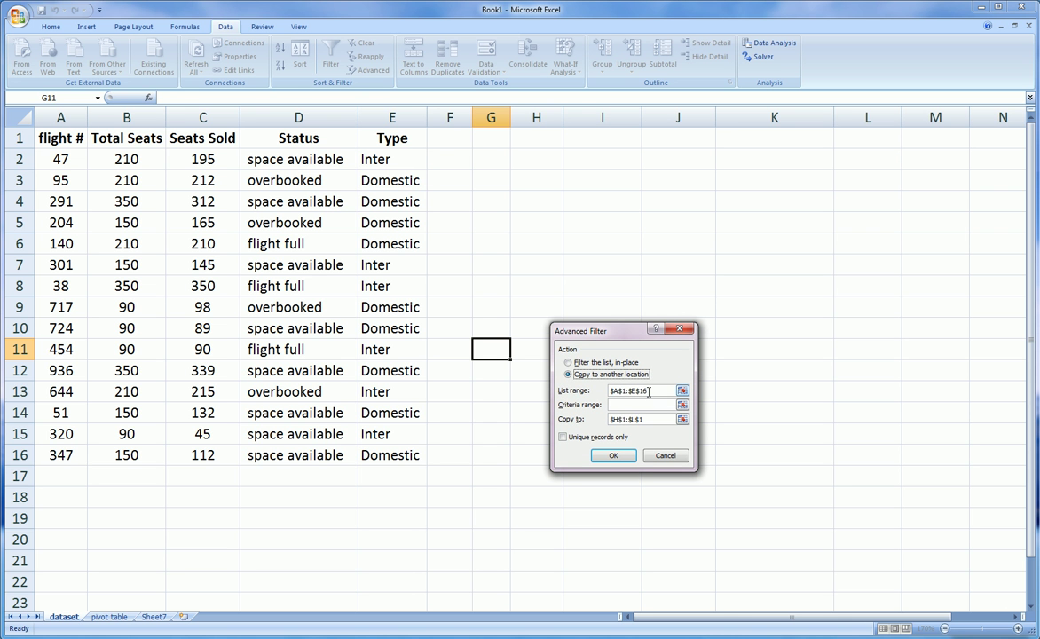
# - Set the list range to the flight data $A$1:$E$16
pyautogui.click(649, 391)
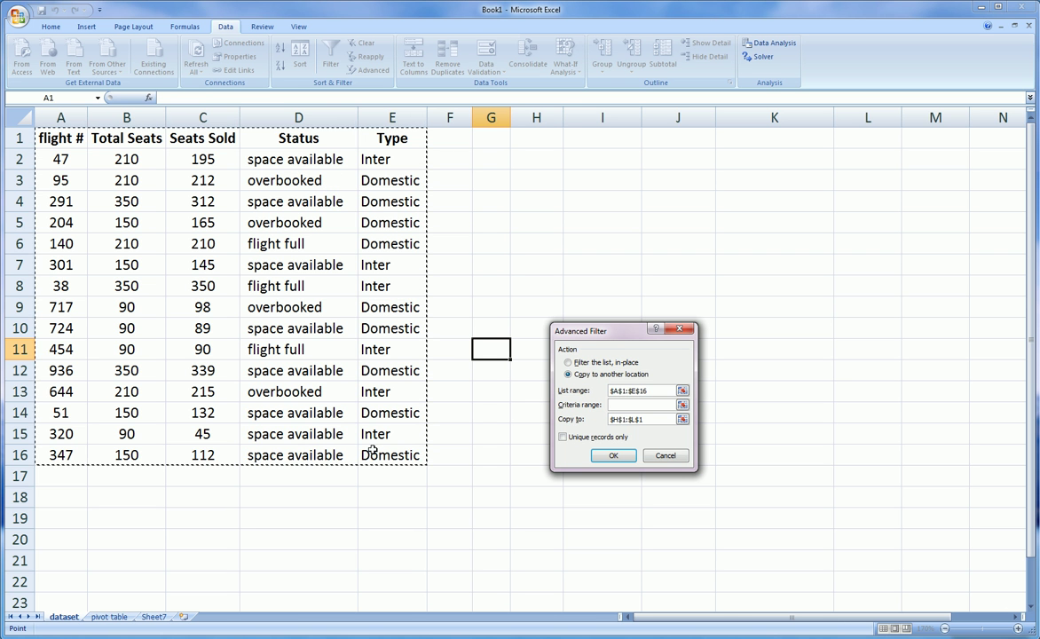
pyautogui.click(682, 390)
pyautogui.moveTo(57, 135); pyautogui.dragTo(399, 449)
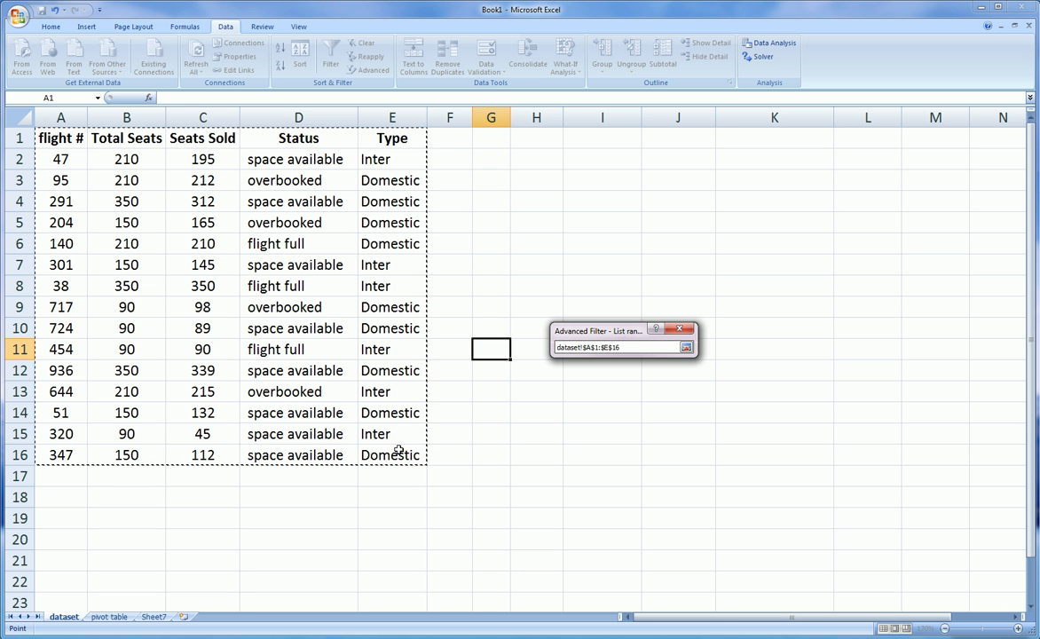
pyautogui.click(686, 347)
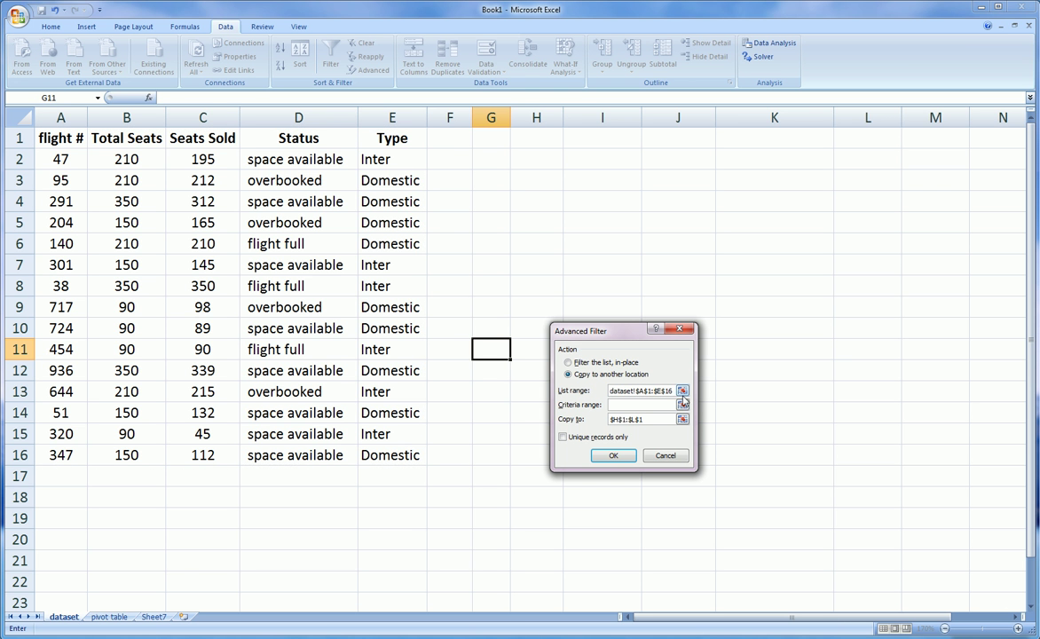
pyautogui.click(650, 406)
pyautogui.click(623, 418)
pyautogui.click(683, 420)
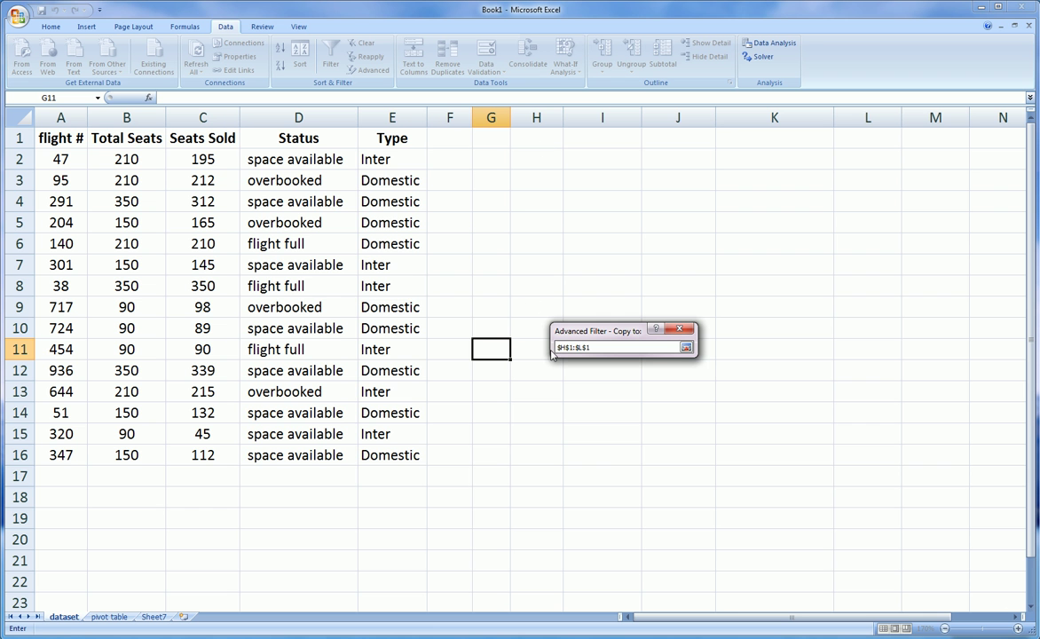
pyautogui.click(686, 348)
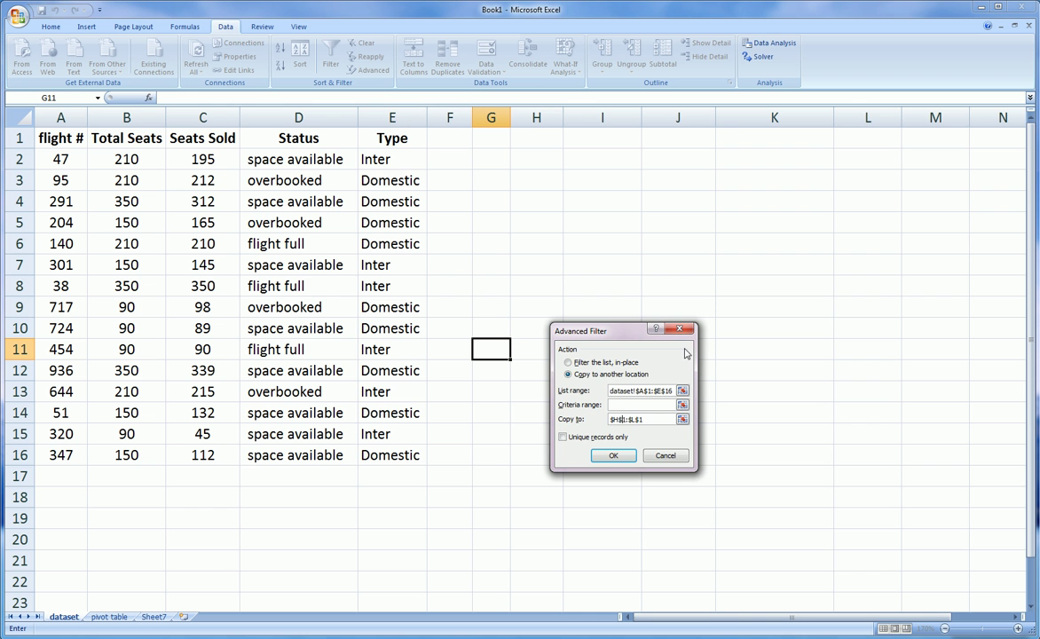
pyautogui.click(563, 437)
pyautogui.click(562, 437)
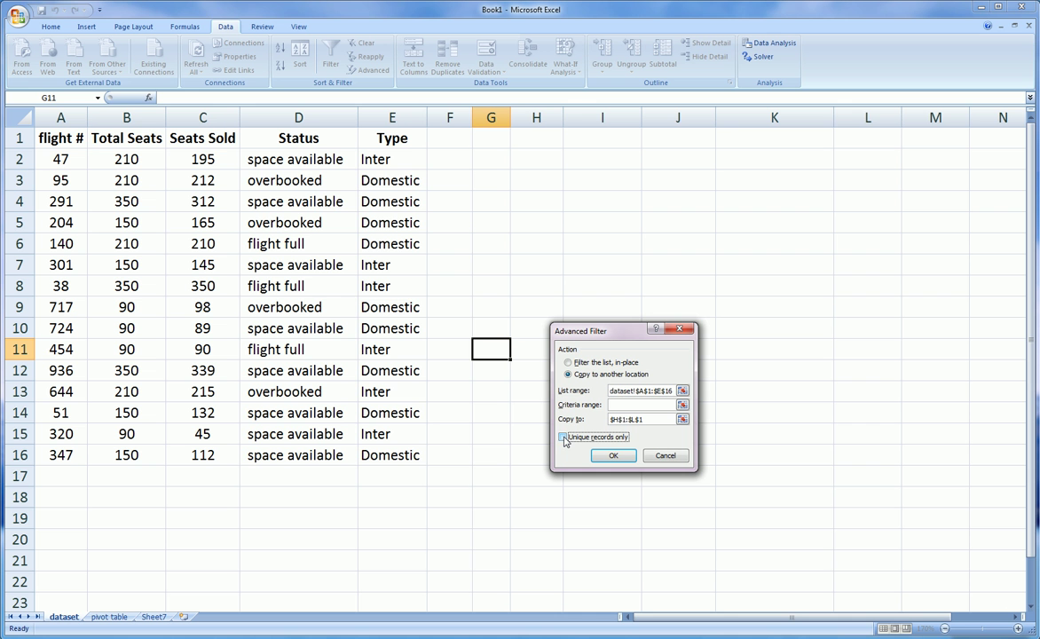
# - Cancel the filter and copy headers A1:E1 (flight #, Total Seats, Seats Sold, Status, Type) into H1:L1
pyautogui.click(663, 458)
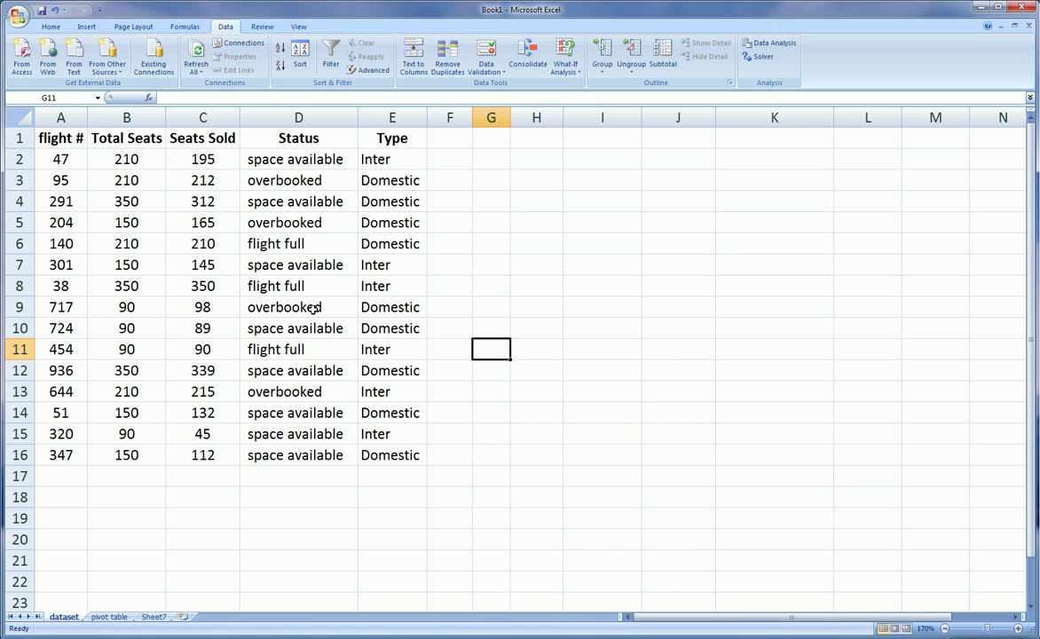
pyautogui.click(65, 142)
pyautogui.moveTo(65, 142); pyautogui.dragTo(373, 142)
pyautogui.hotkey('ctrl', 'c')
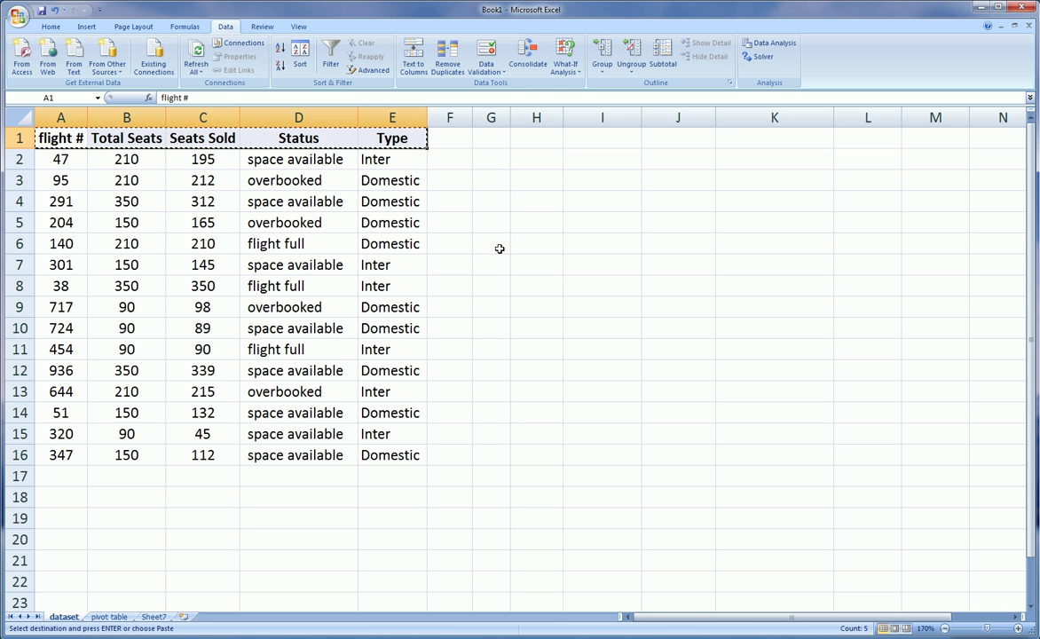
pyautogui.click(545, 141)
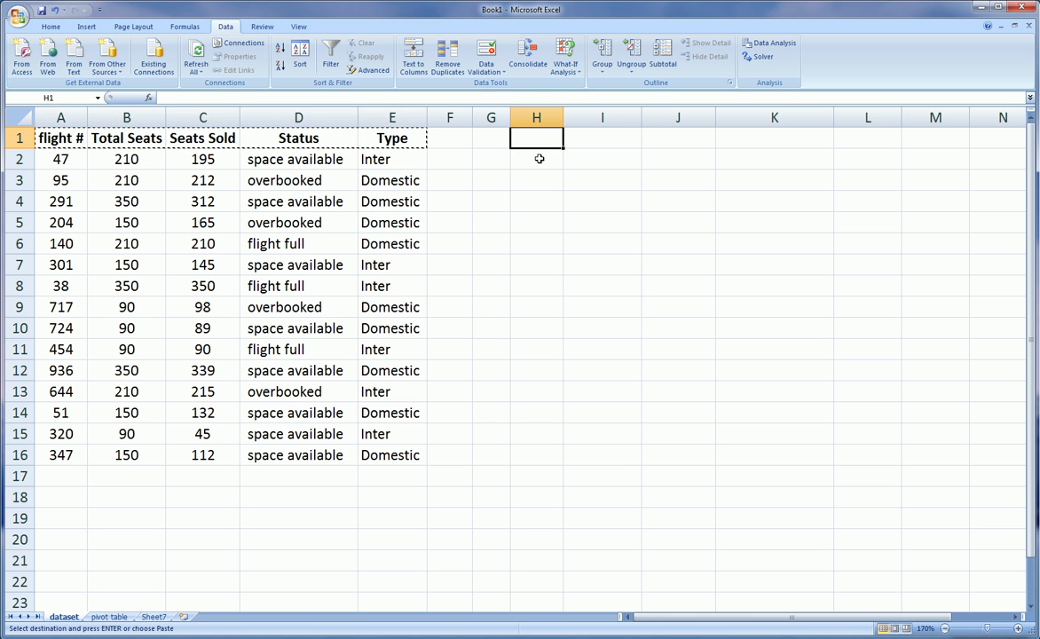
pyautogui.hotkey('ctrl', 'v')
pyautogui.press('Escape')
pyautogui.moveTo(526, 162); pyautogui.dragTo(828, 158)
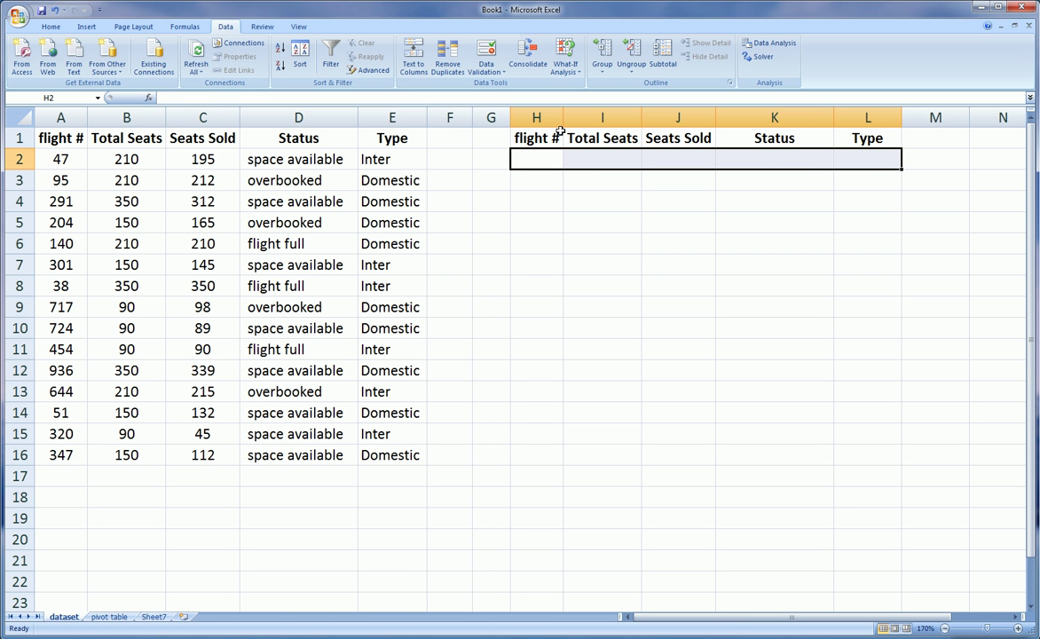
# - Enter the Total Seats criterion <200 in I2
pyautogui.click(547, 158)
pyautogui.click(597, 159)
pyautogui.click(547, 153)
pyautogui.click(608, 153)
pyautogui.click(536, 155)
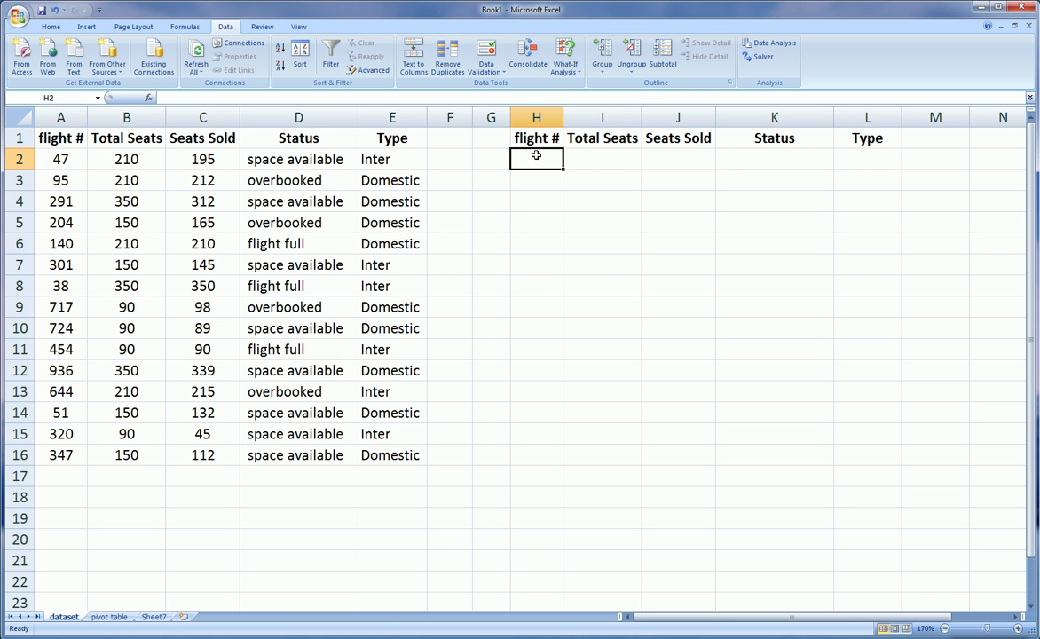
pyautogui.click(601, 156)
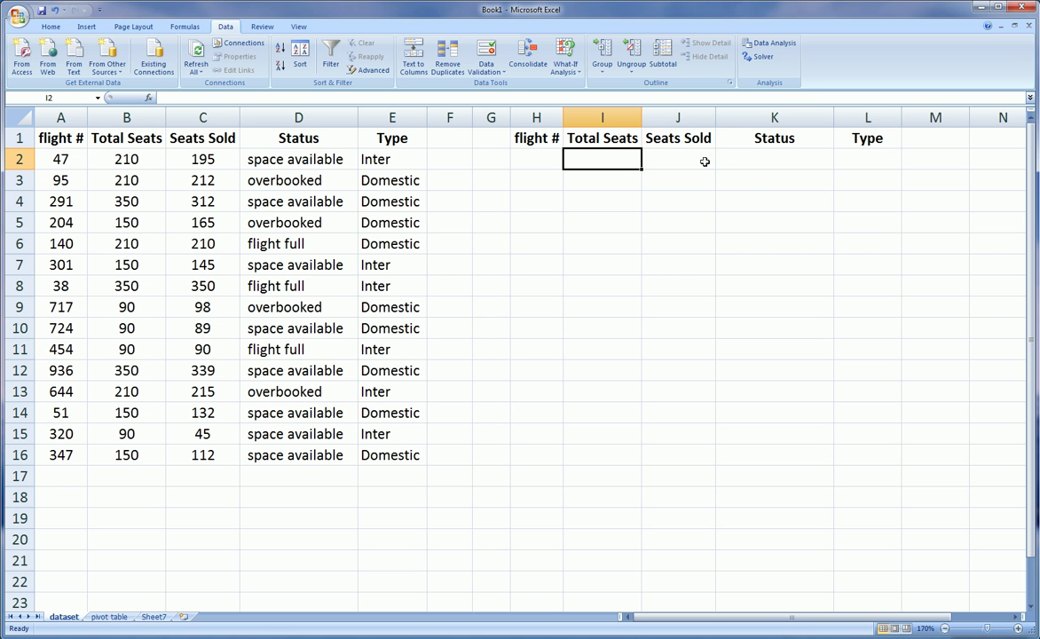
pyautogui.write('<')
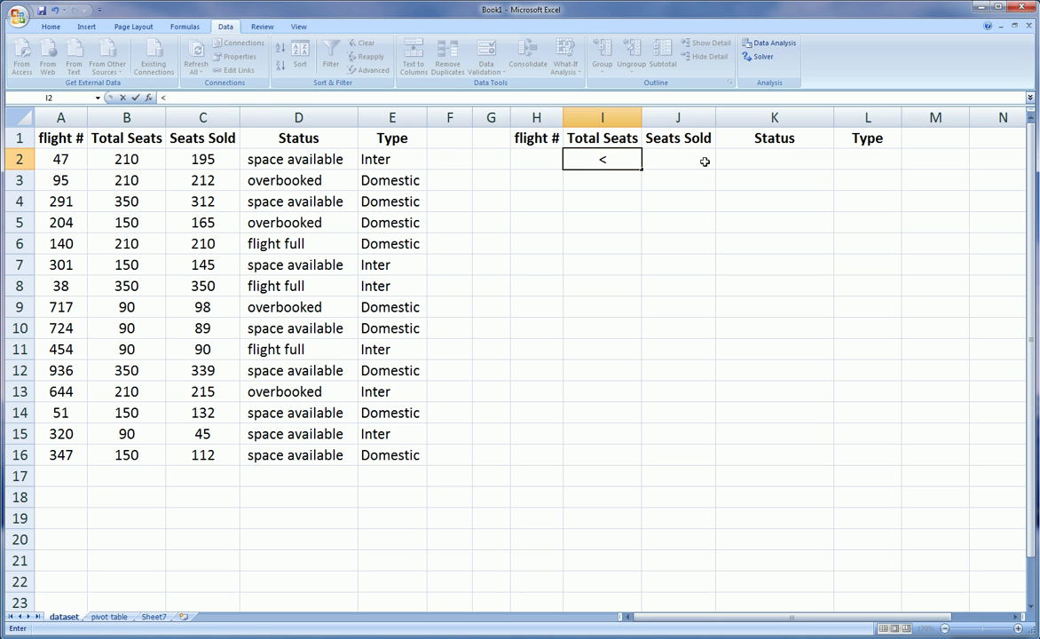
pyautogui.write('200')
pyautogui.click(687, 158)
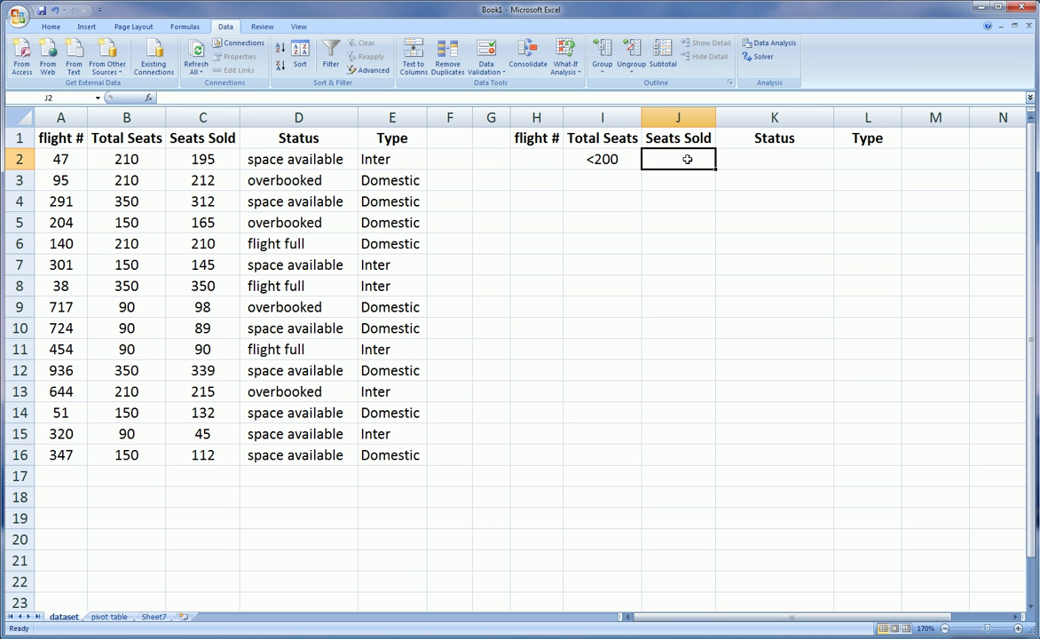
# - Enter space available under Status in K2 and Inter under Type in L2
pyautogui.press('Tab')
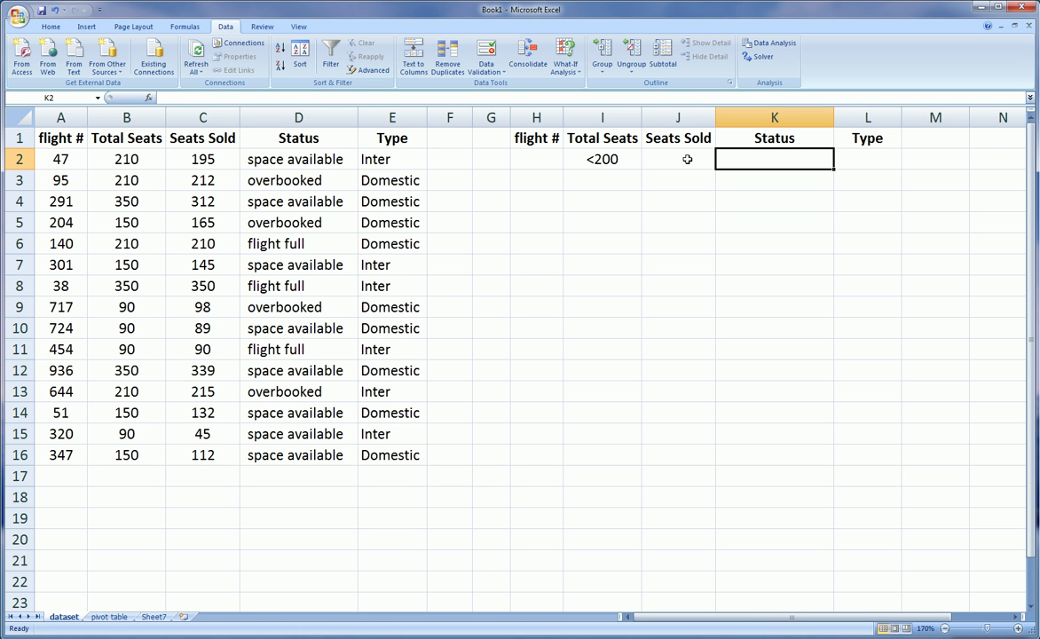
pyautogui.write('space avail')
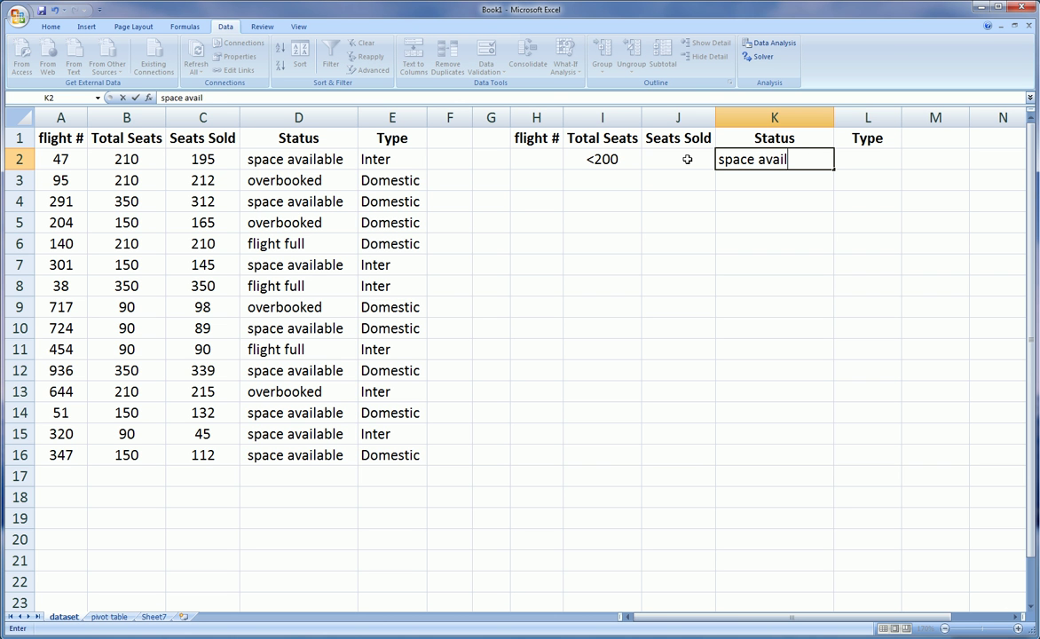
pyautogui.write('able')
pyautogui.press('Tab')
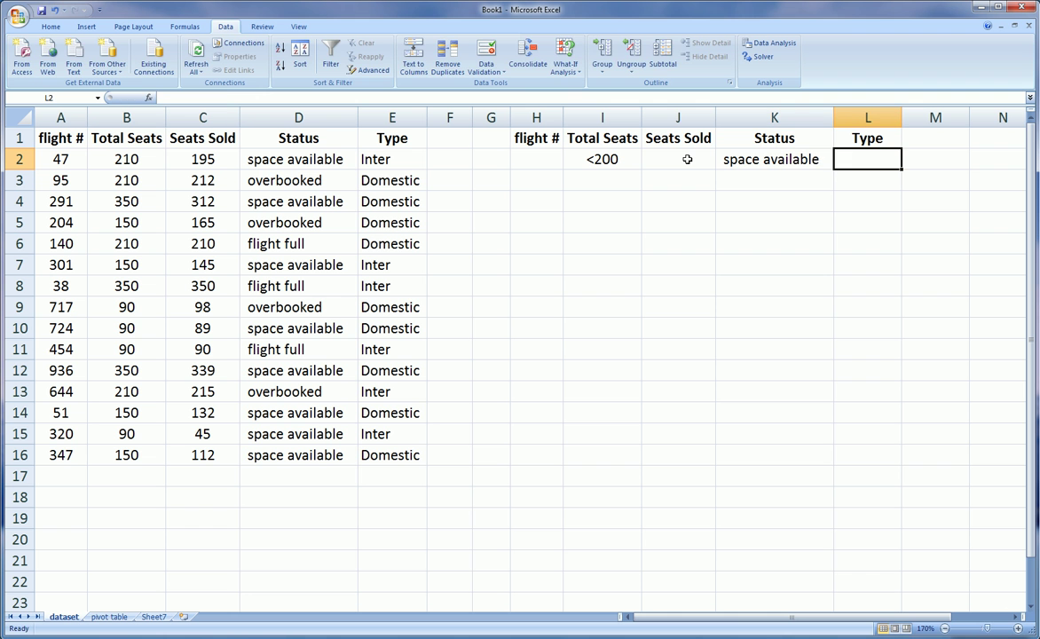
pyautogui.write('I')
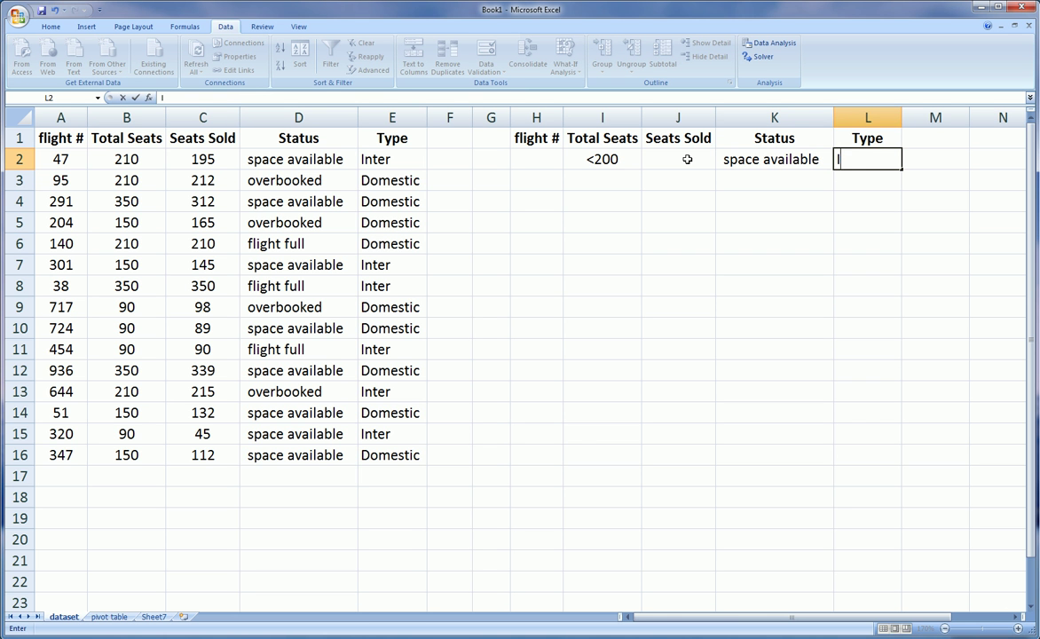
pyautogui.write('nter')
pyautogui.click(533, 256)
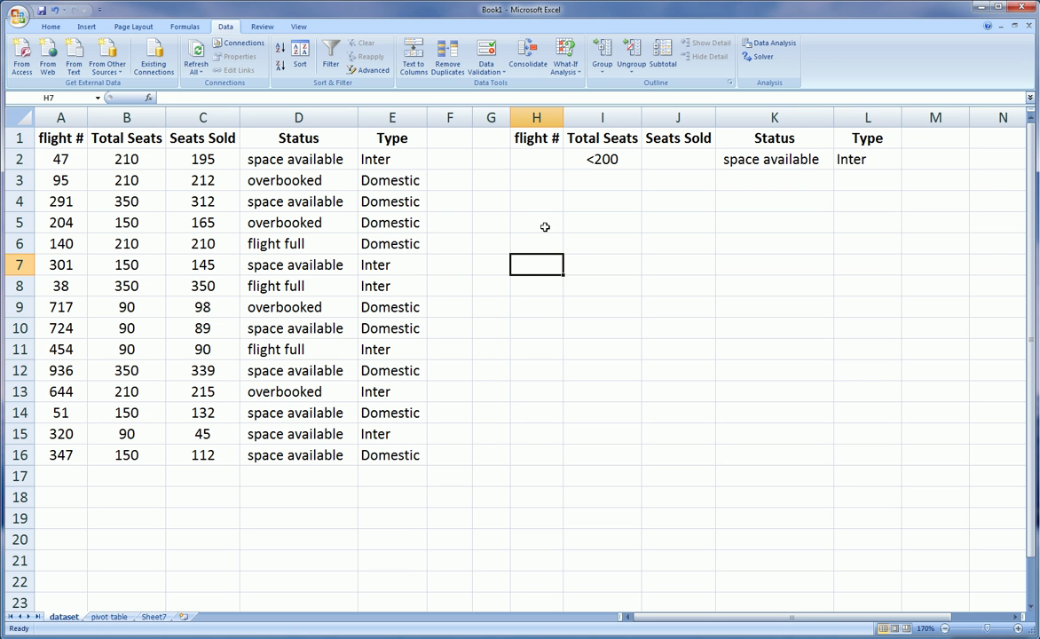
# - Open the Advanced Filter set to Copy to another location
pyautogui.moveTo(525, 140); pyautogui.dragTo(848, 158)
pyautogui.moveTo(66, 142); pyautogui.dragTo(365, 454)
pyautogui.moveTo(536, 239); pyautogui.dragTo(895, 416)
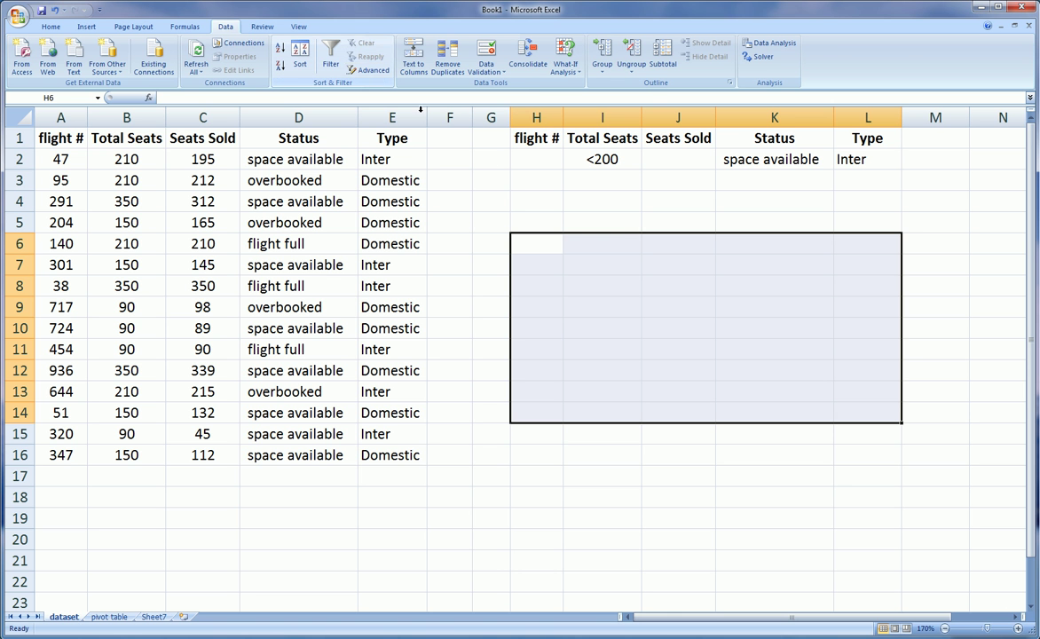
pyautogui.click(491, 180)
pyautogui.click(371, 71)
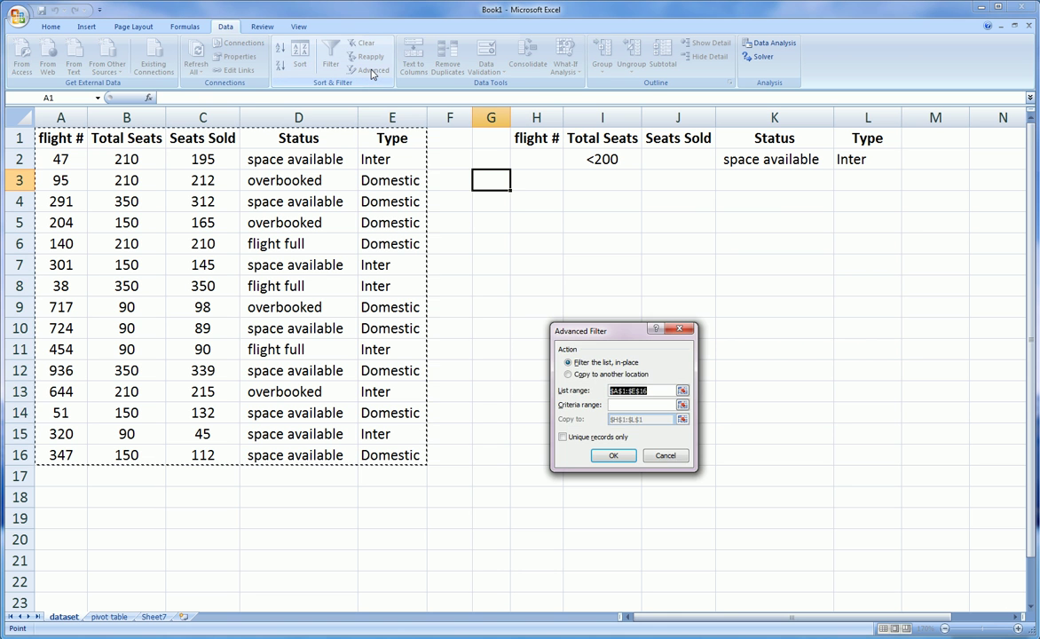
pyautogui.click(568, 374)
# - Set the criteria range to H1:L2
pyautogui.click(621, 390)
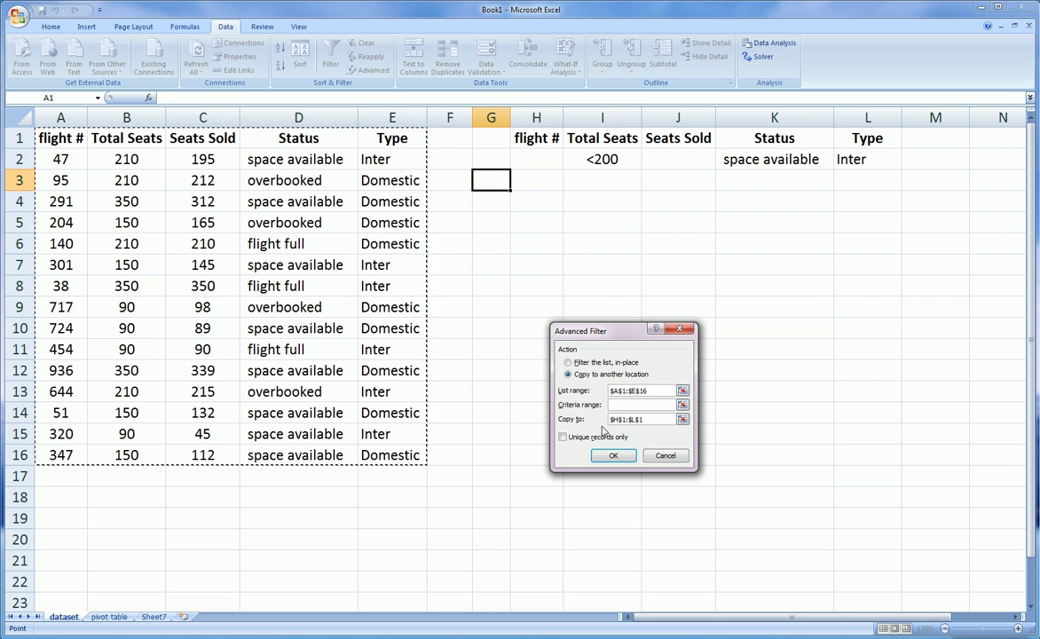
pyautogui.click(622, 406)
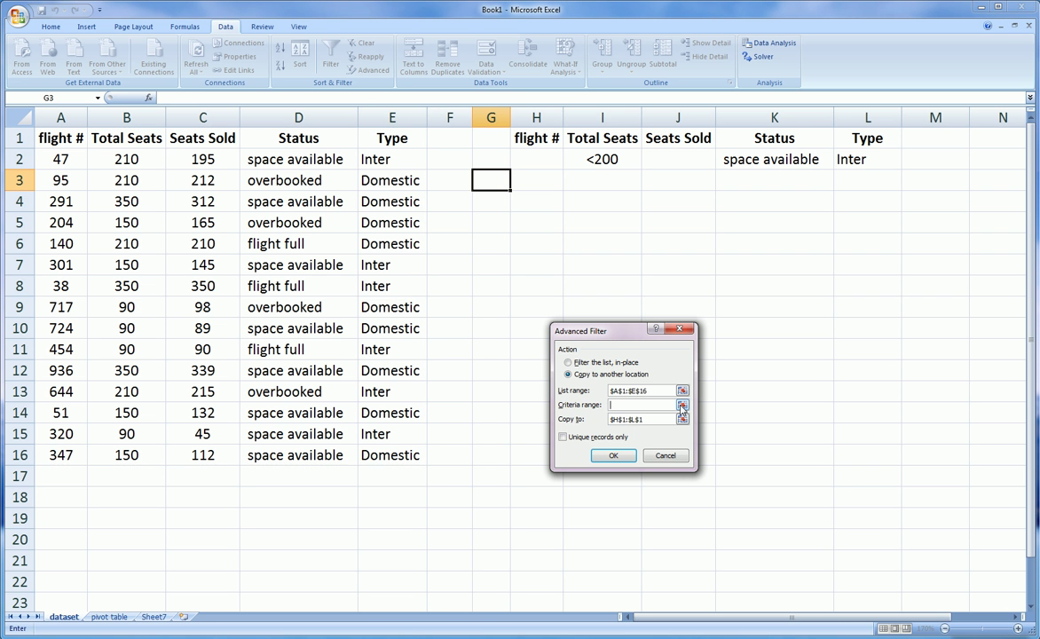
pyautogui.click(681, 407)
pyautogui.moveTo(533, 138); pyautogui.dragTo(861, 160)
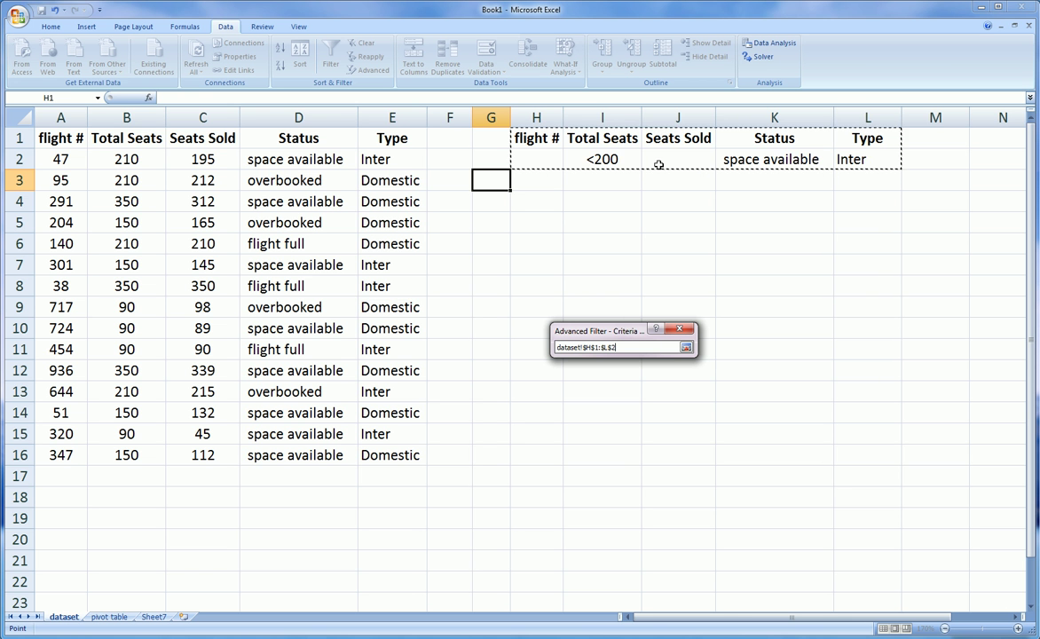
pyautogui.click(685, 348)
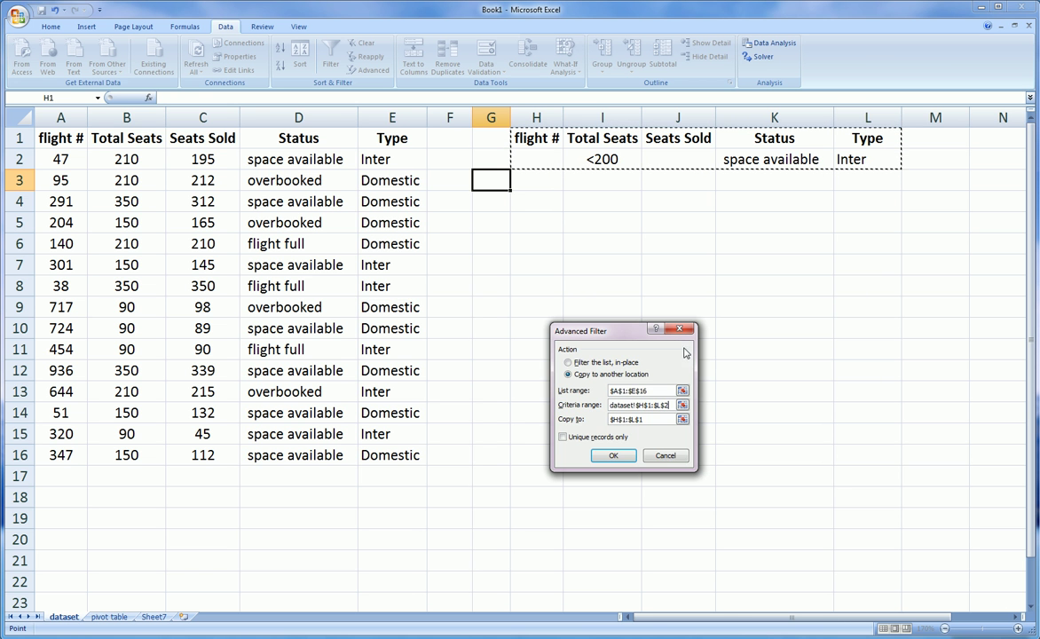
# - Copy results to H6 and run the filter, extracting flights 301 and 320
pyautogui.click(682, 419)
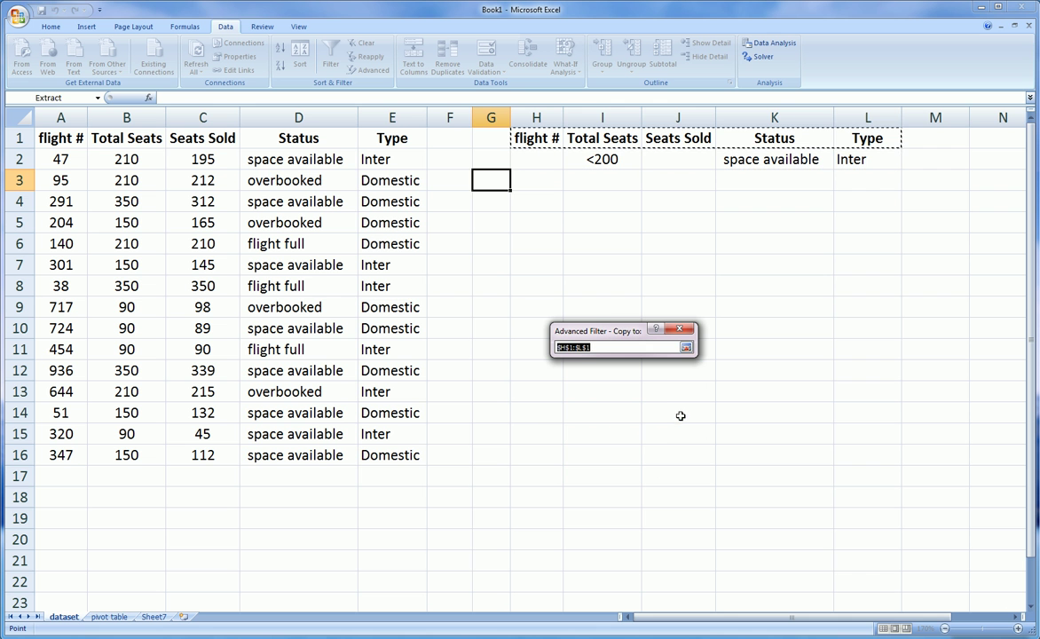
pyautogui.click(528, 247)
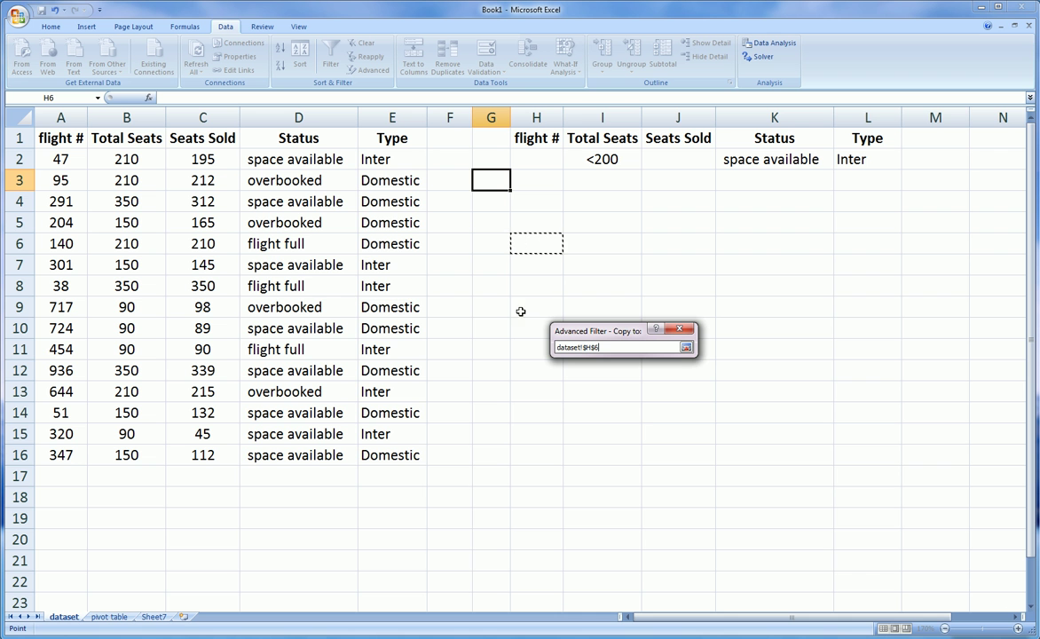
pyautogui.click(685, 347)
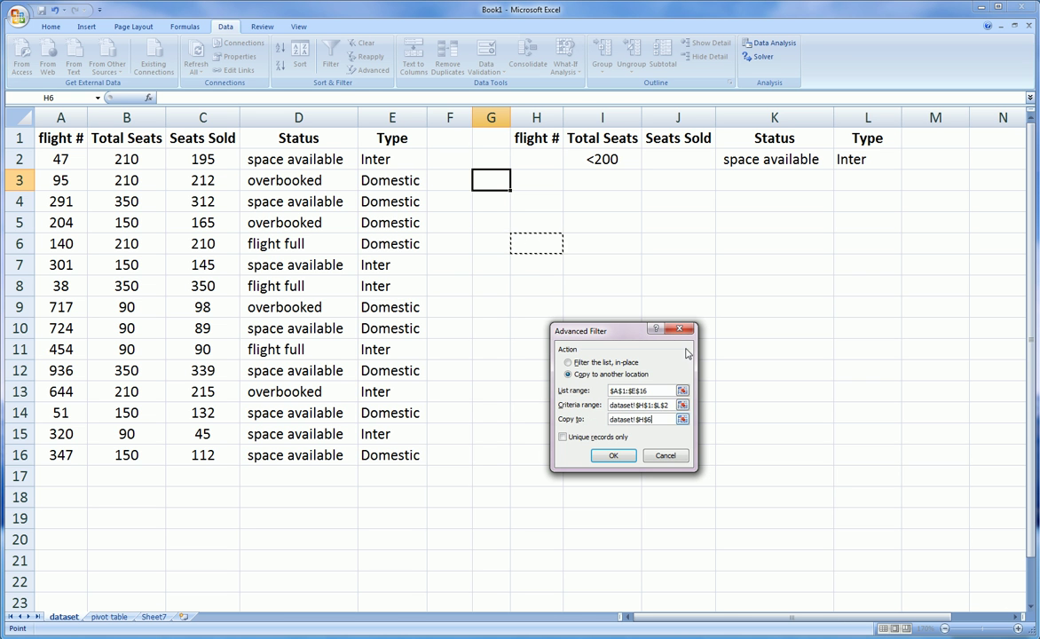
pyautogui.click(612, 454)
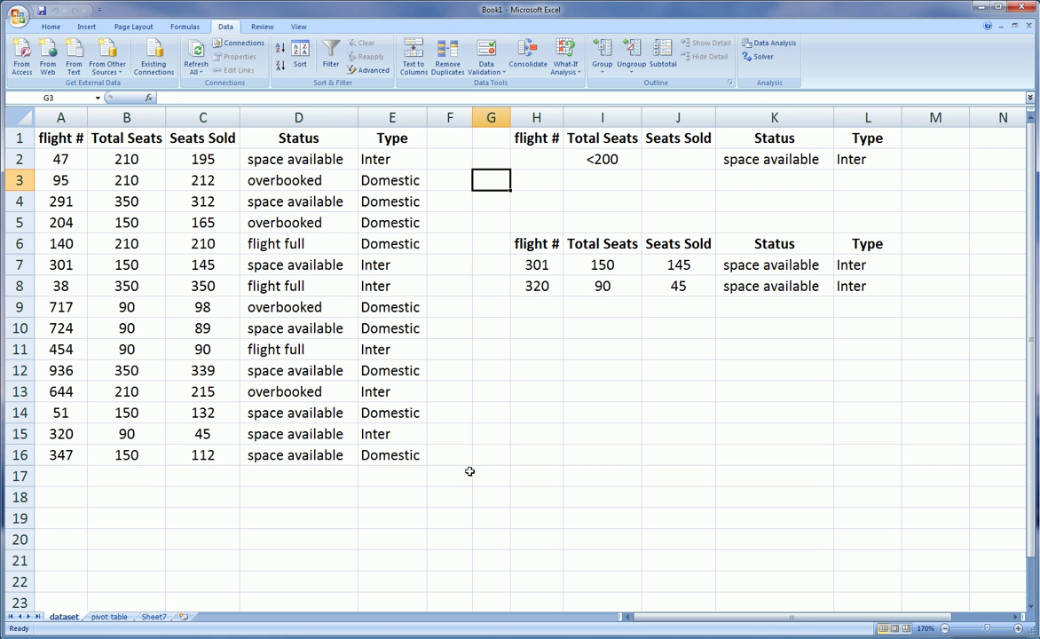
pyautogui.moveTo(534, 266); pyautogui.dragTo(856, 286)
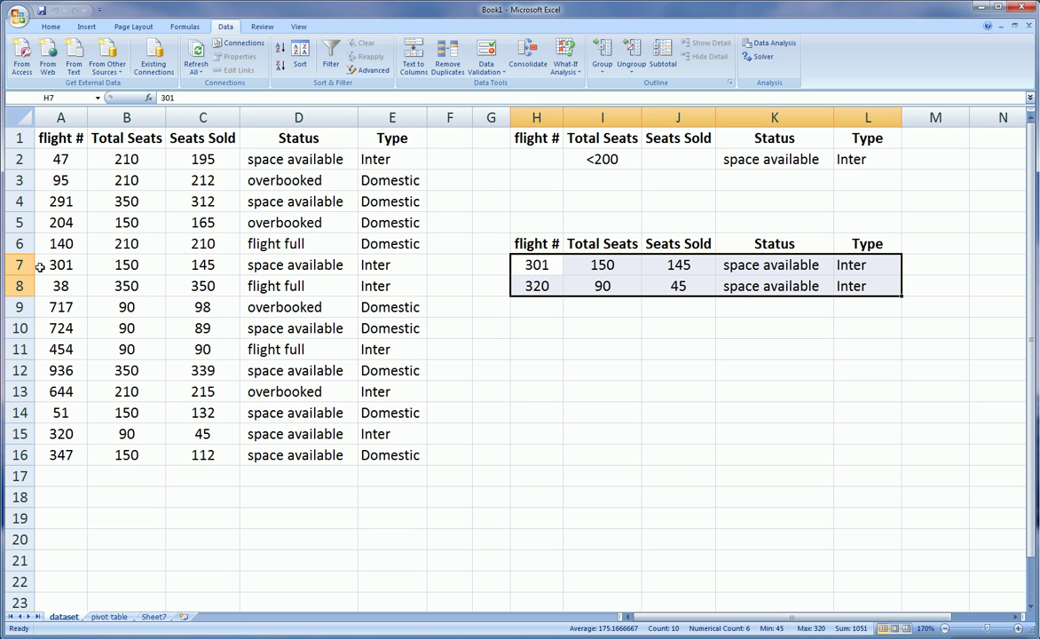
pyautogui.moveTo(53, 264); pyautogui.dragTo(381, 264)
pyautogui.moveTo(64, 434); pyautogui.dragTo(390, 435)
pyautogui.click(537, 478)
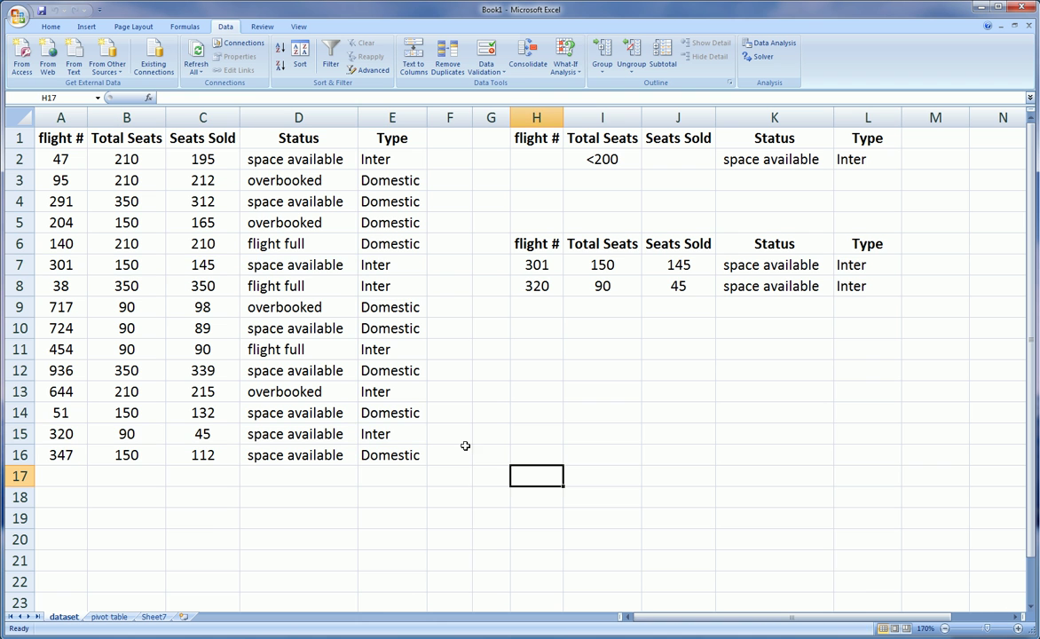
# - Change the Total Seats criterion in I2 to <>150
pyautogui.click(602, 160)
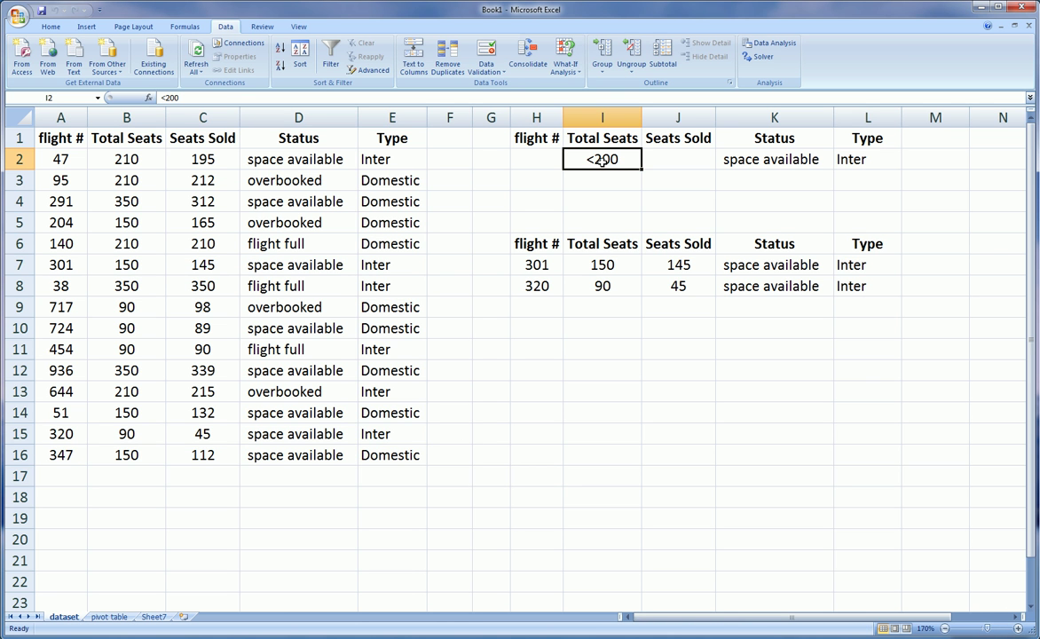
pyautogui.write('<>')
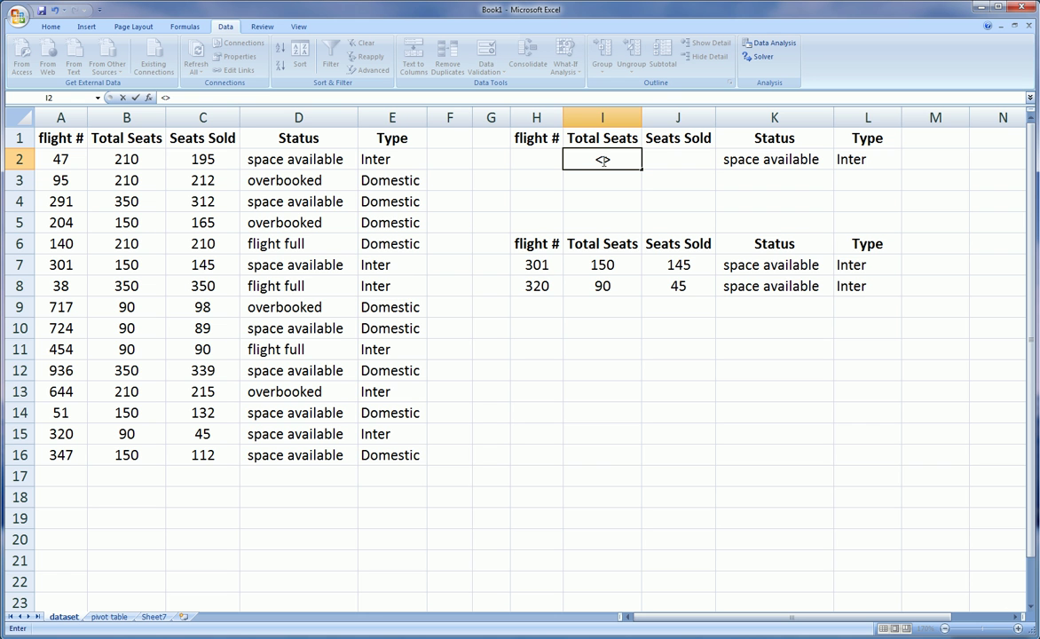
pyautogui.write('150')
pyautogui.click(763, 160)
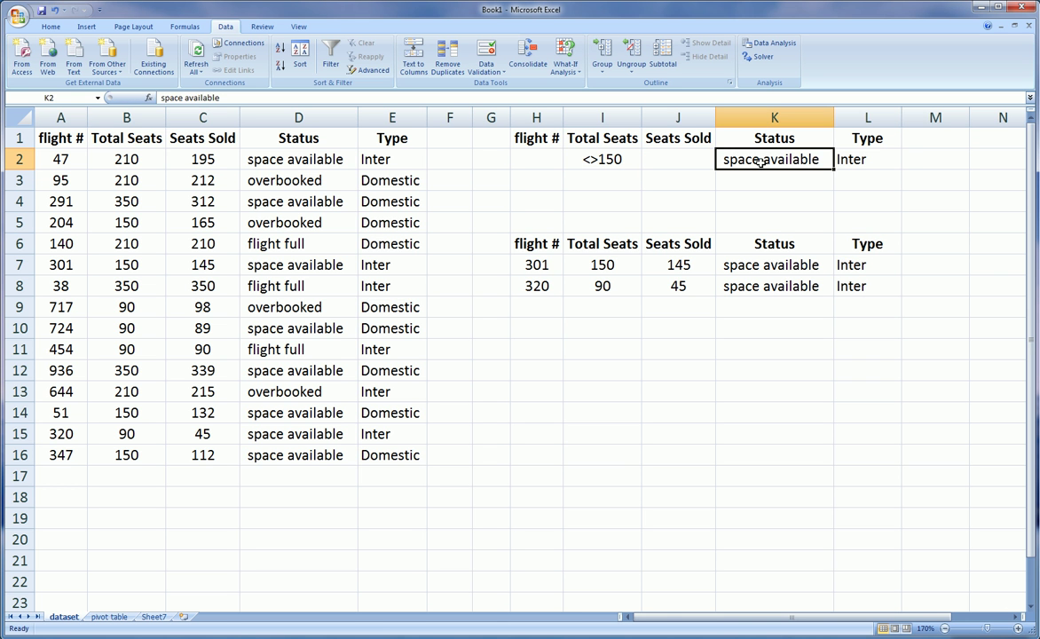
pyautogui.click(869, 160)
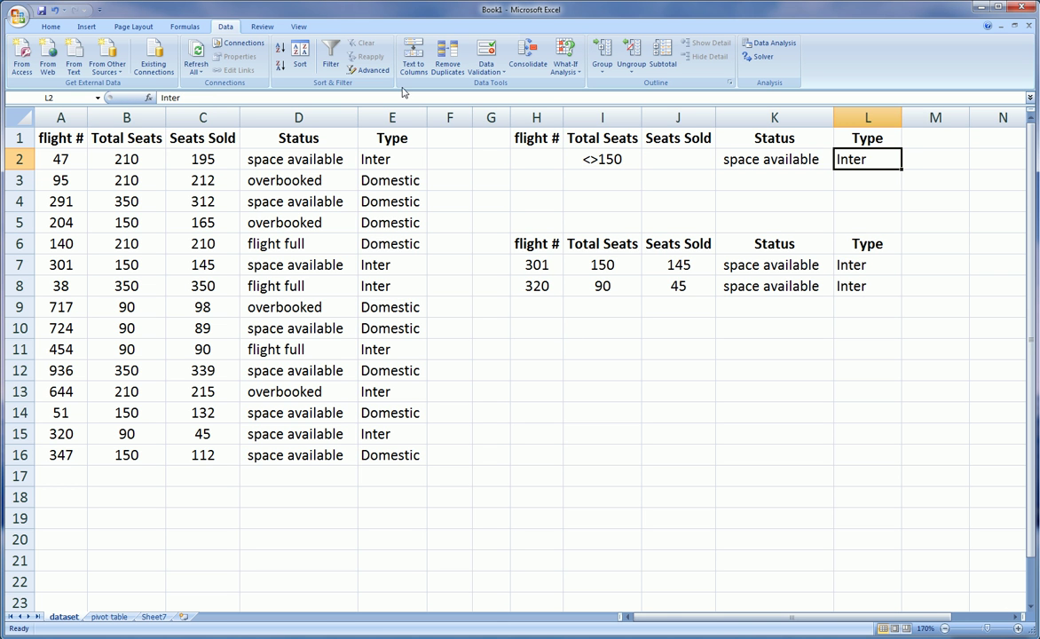
pyautogui.click(610, 164)
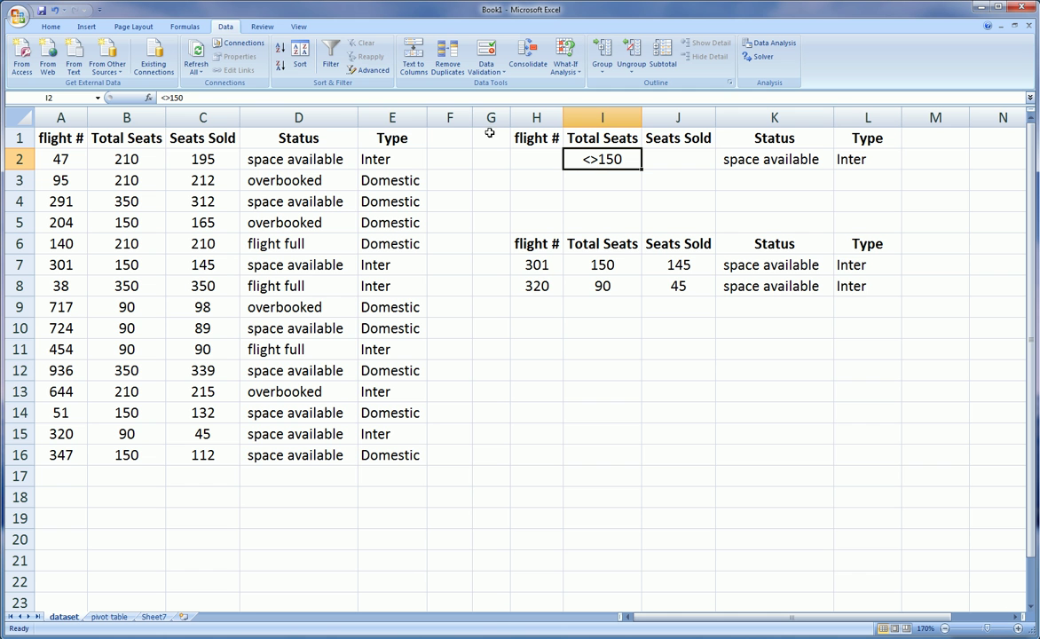
# - Open the Advanced Filter with Copy to another location and destination H10
pyautogui.click(371, 71)
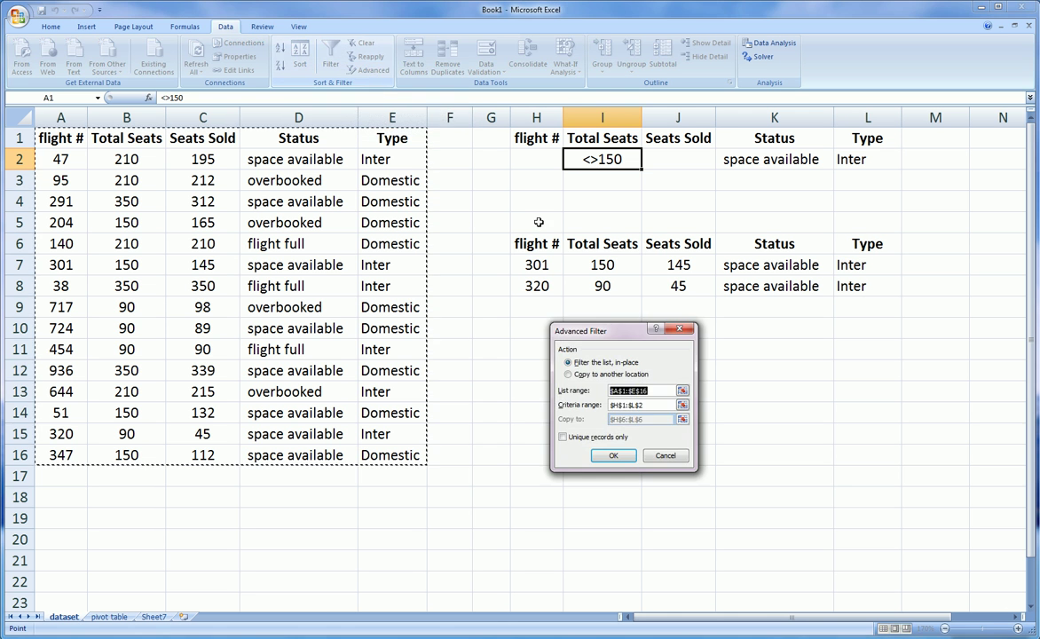
pyautogui.click(568, 375)
pyautogui.moveTo(608, 331); pyautogui.dragTo(870, 389)
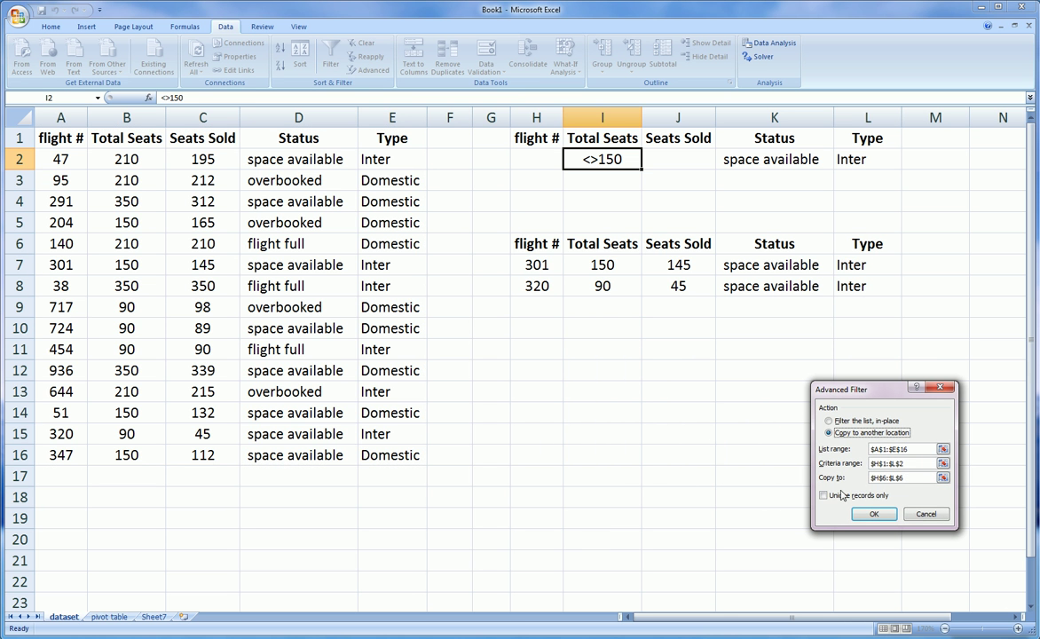
pyautogui.click(942, 478)
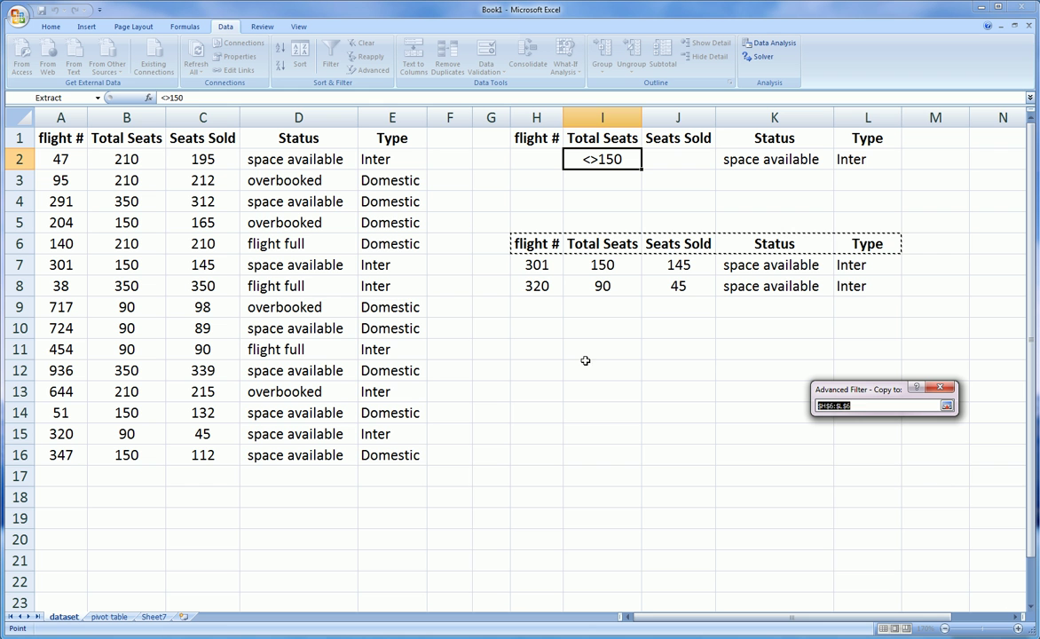
pyautogui.click(538, 329)
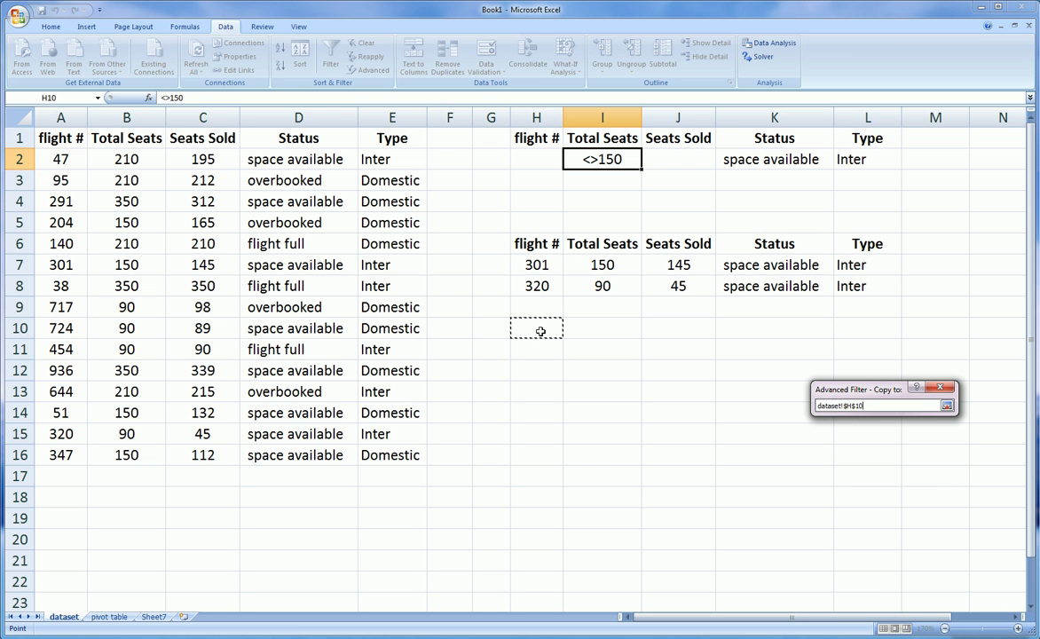
pyautogui.click(947, 405)
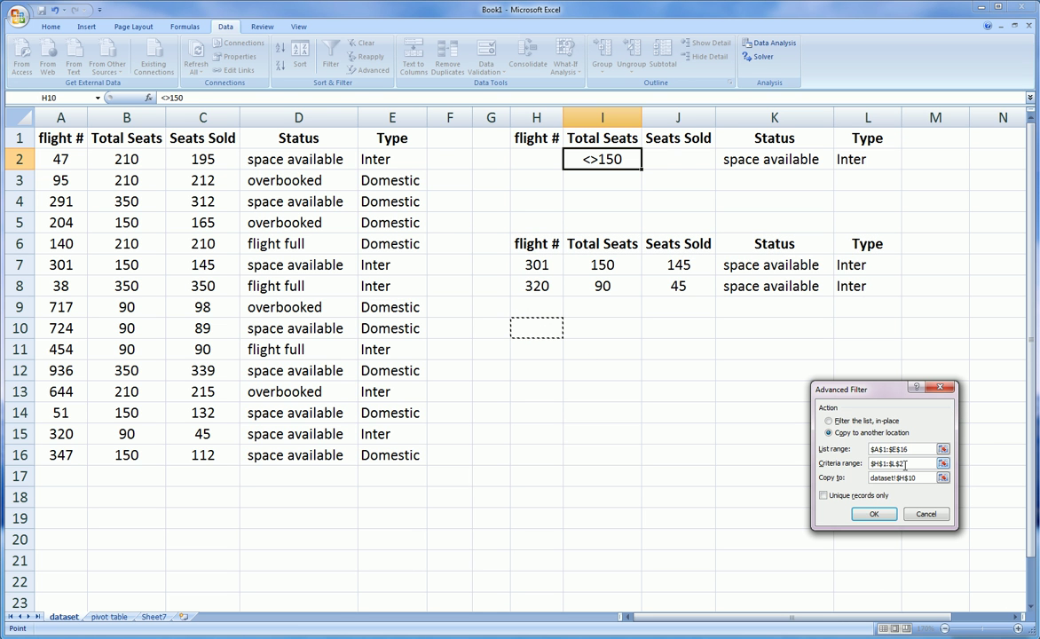
# - Set the criteria range to H1:L2 and run, copying flights 47 and 320 to H10
pyautogui.click(943, 462)
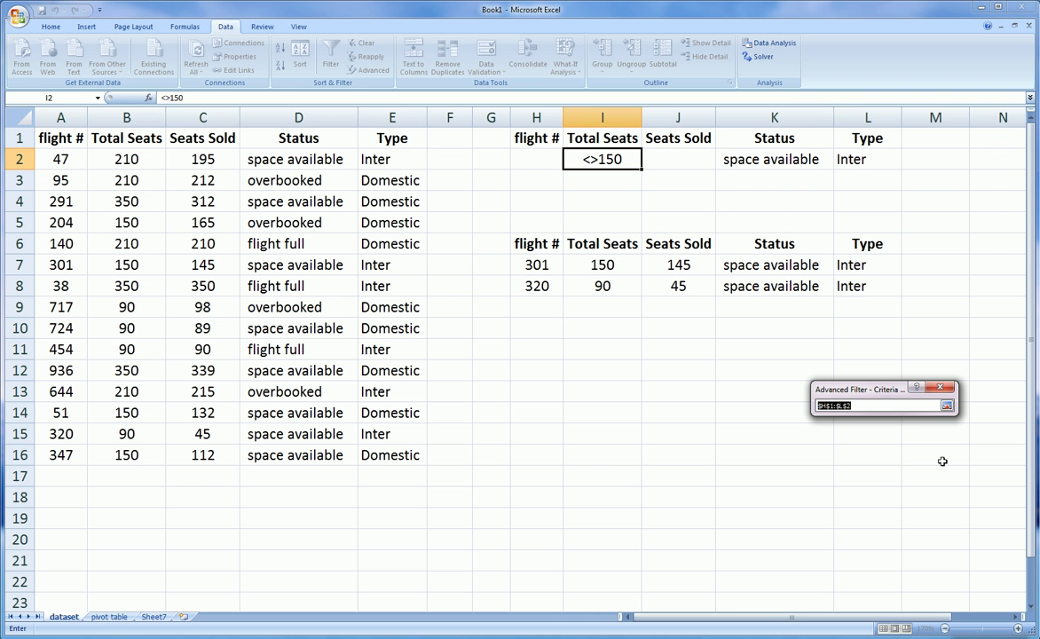
pyautogui.click(947, 406)
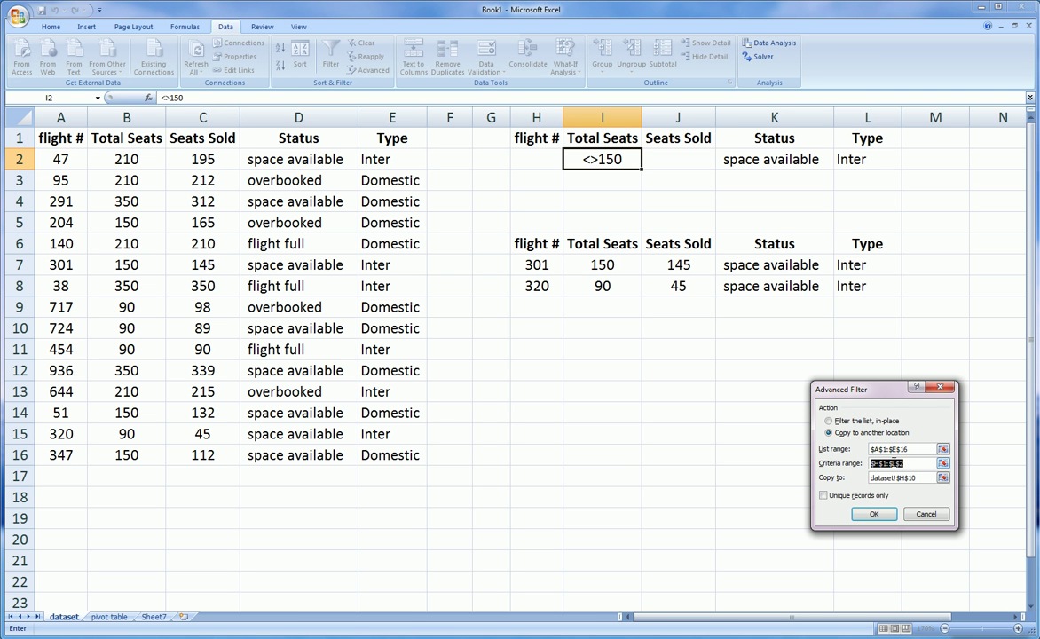
pyautogui.click(942, 463)
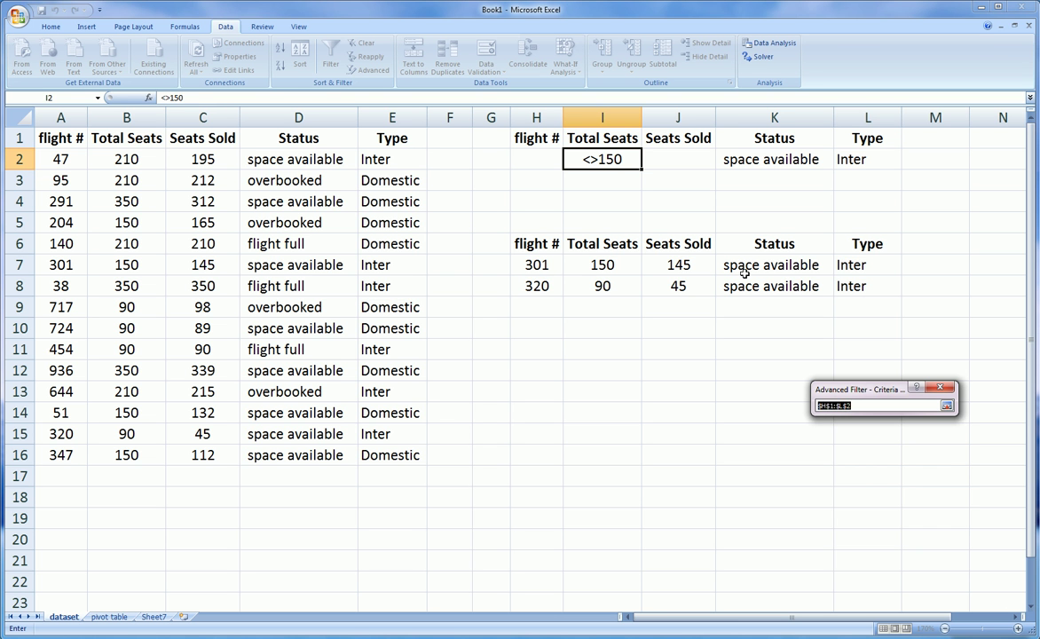
pyautogui.moveTo(539, 133); pyautogui.dragTo(847, 165)
pyautogui.click(850, 179)
pyautogui.moveTo(538, 140); pyautogui.dragTo(865, 161)
pyautogui.click(947, 405)
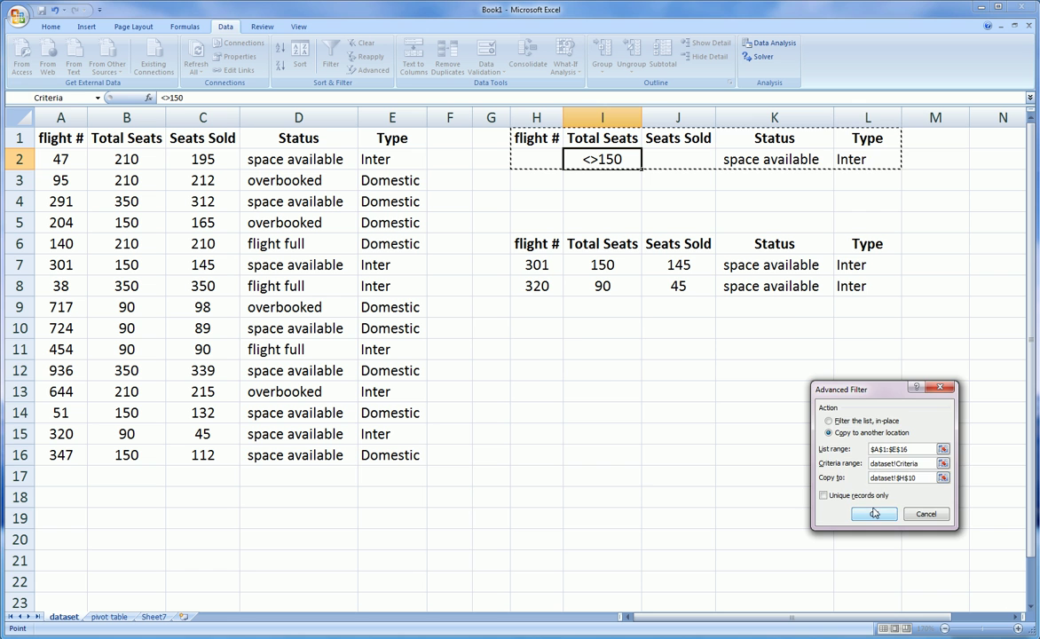
pyautogui.click(873, 513)
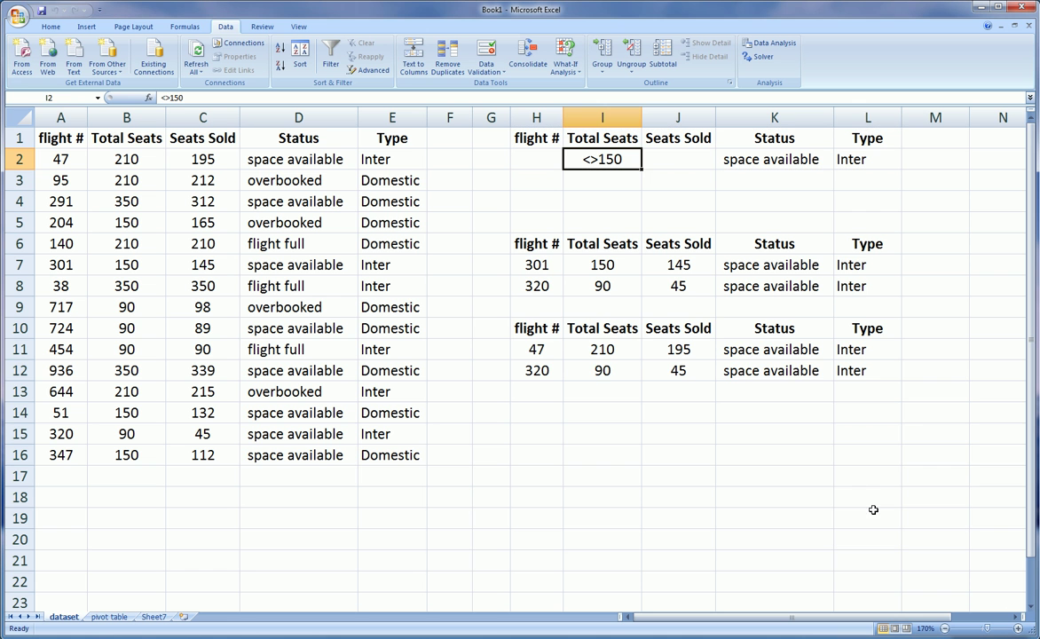
pyautogui.click(613, 376)
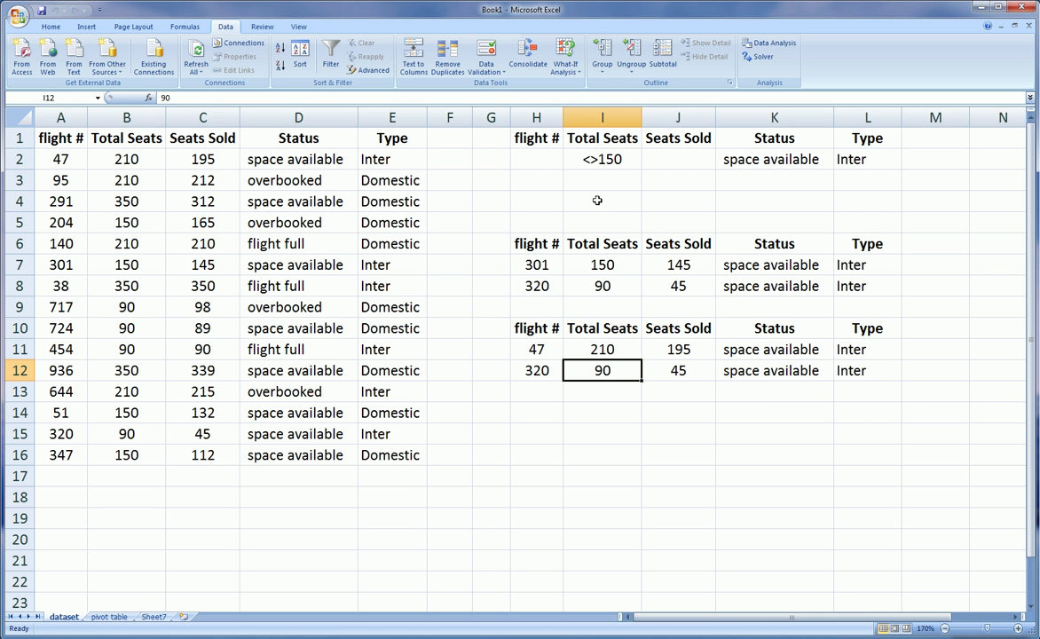
pyautogui.moveTo(603, 348); pyautogui.dragTo(609, 369)
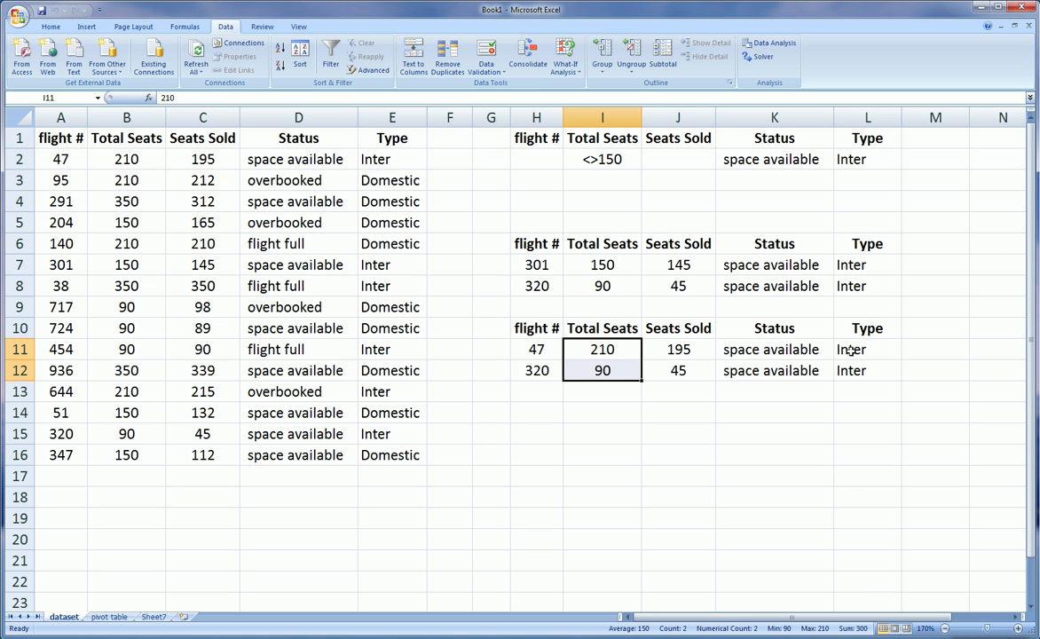
pyautogui.click(612, 431)
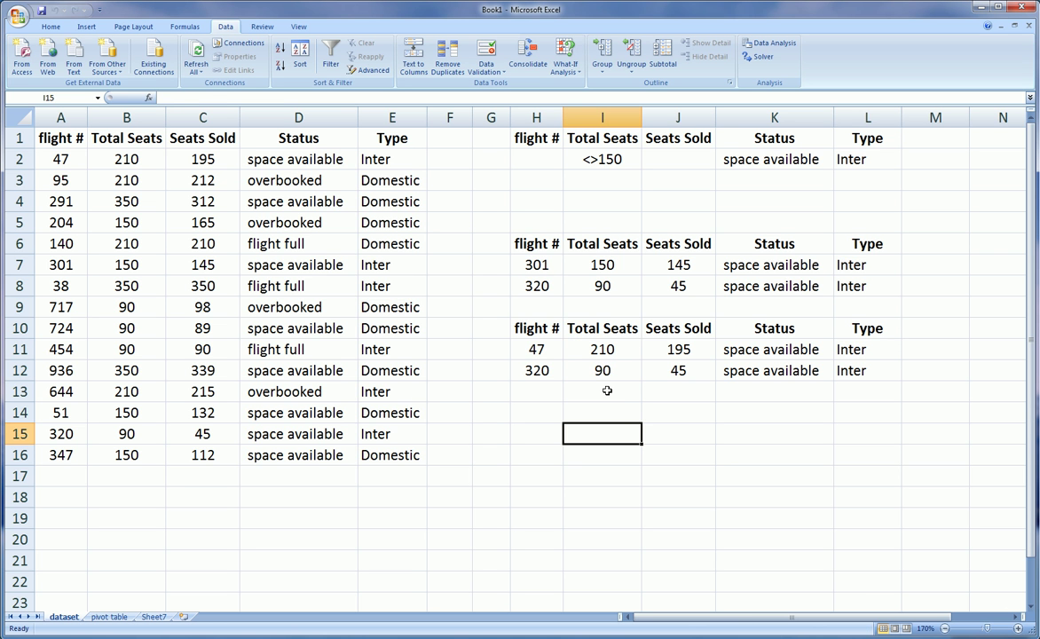
# - Enter the label Advanced Filter #1 in G5
pyautogui.click(487, 225)
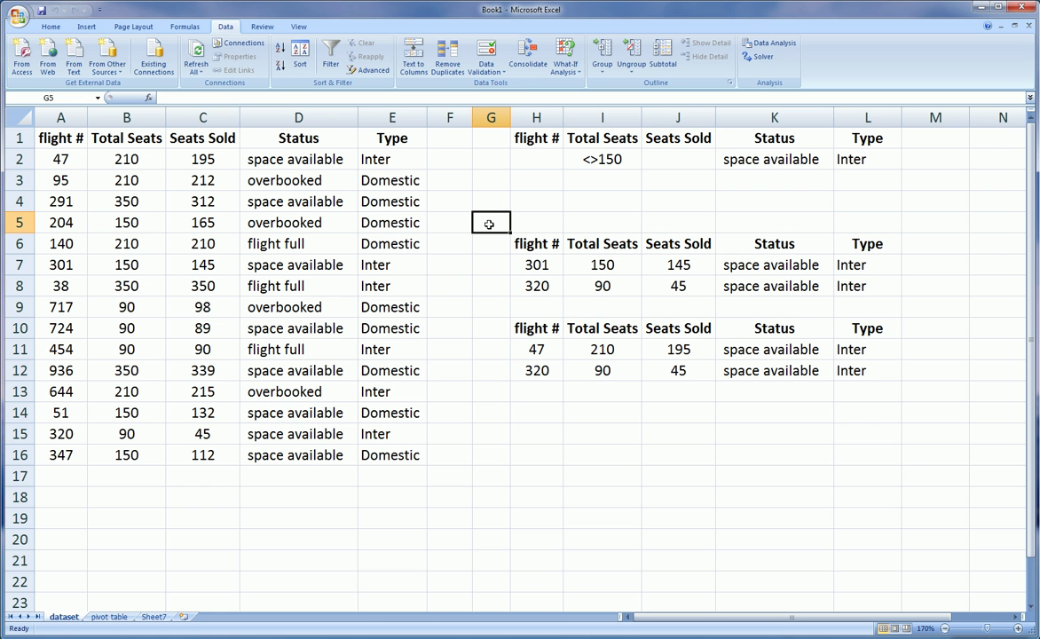
pyautogui.write('Test')
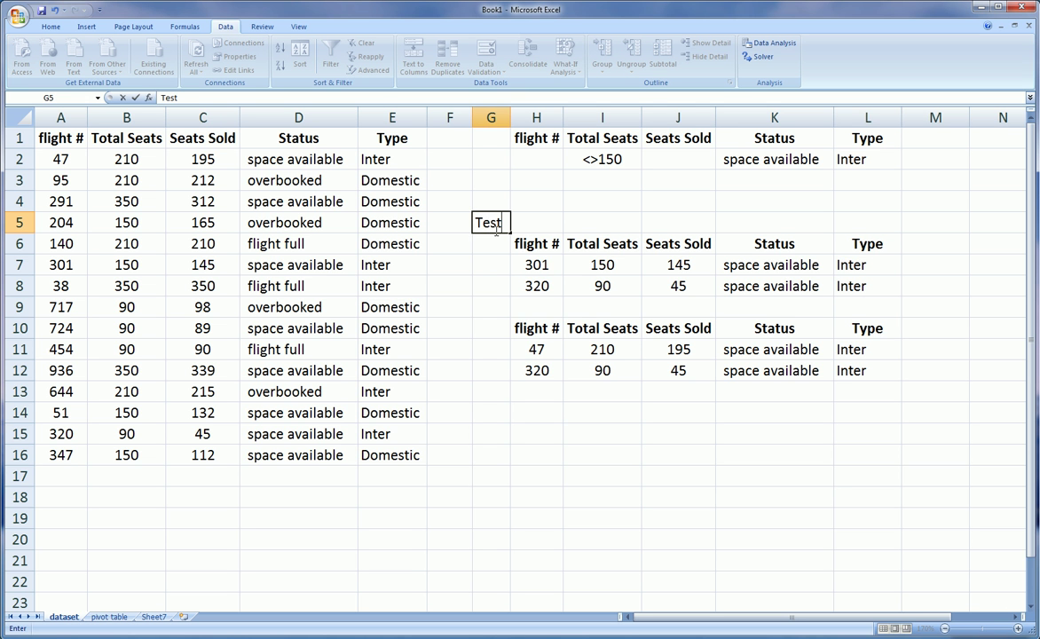
pyautogui.press('BackSpace')
pyautogui.press('BackSpace')
pyautogui.press('BackSpace')
pyautogui.press('BackSpace')
pyautogui.write('Advanced Filte')
pyautogui.press('Return')
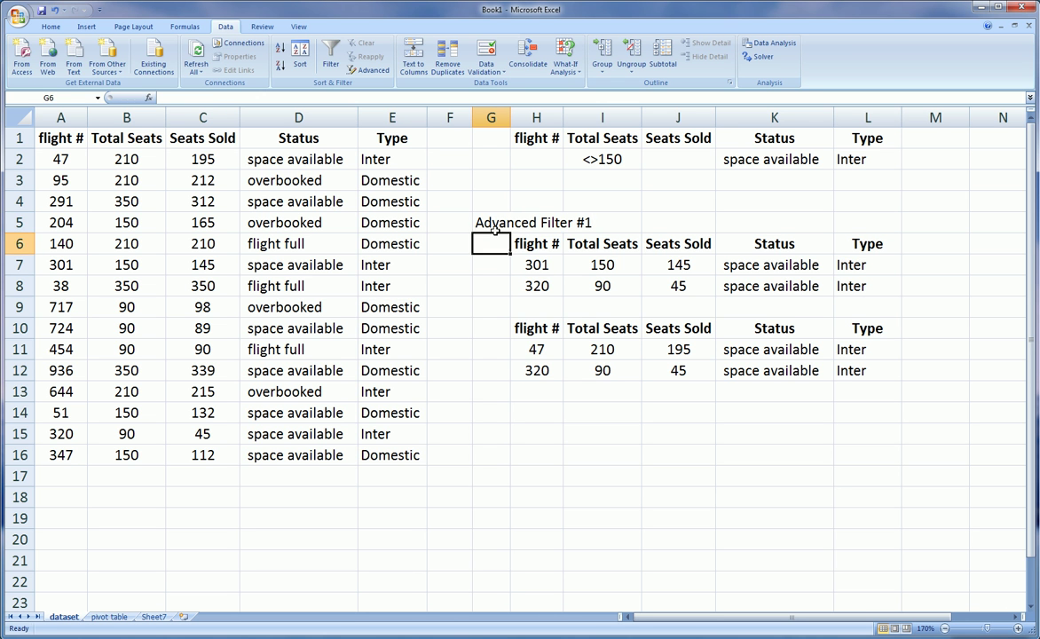
pyautogui.press('Return')
# - Copy the label into G9 and change it to Advanced Filter #2
pyautogui.click(500, 224)
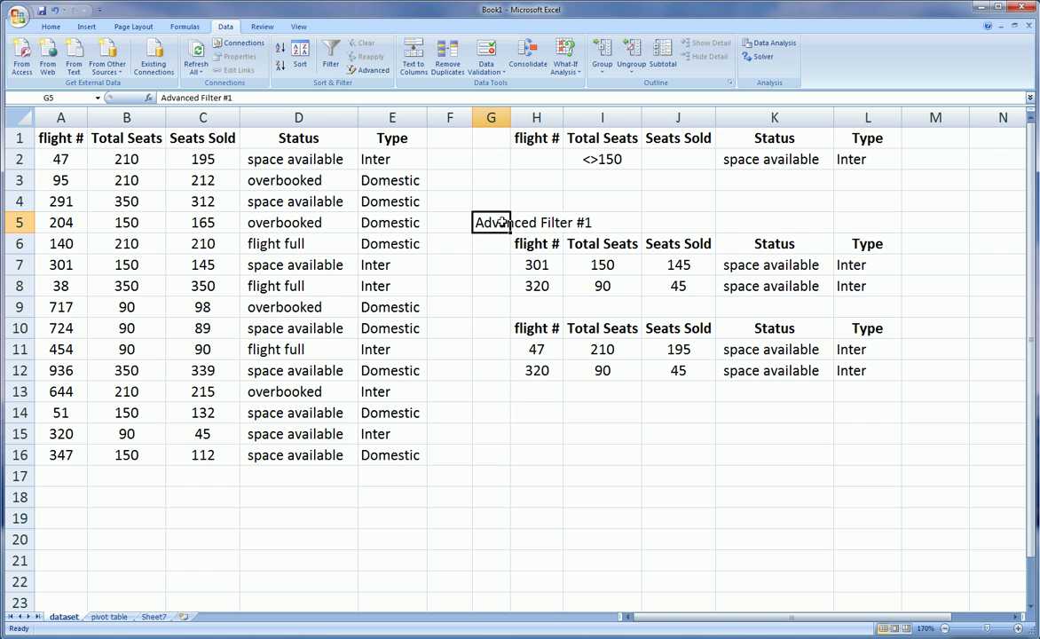
pyautogui.hotkey('ctrl', 'c')
pyautogui.click(499, 308)
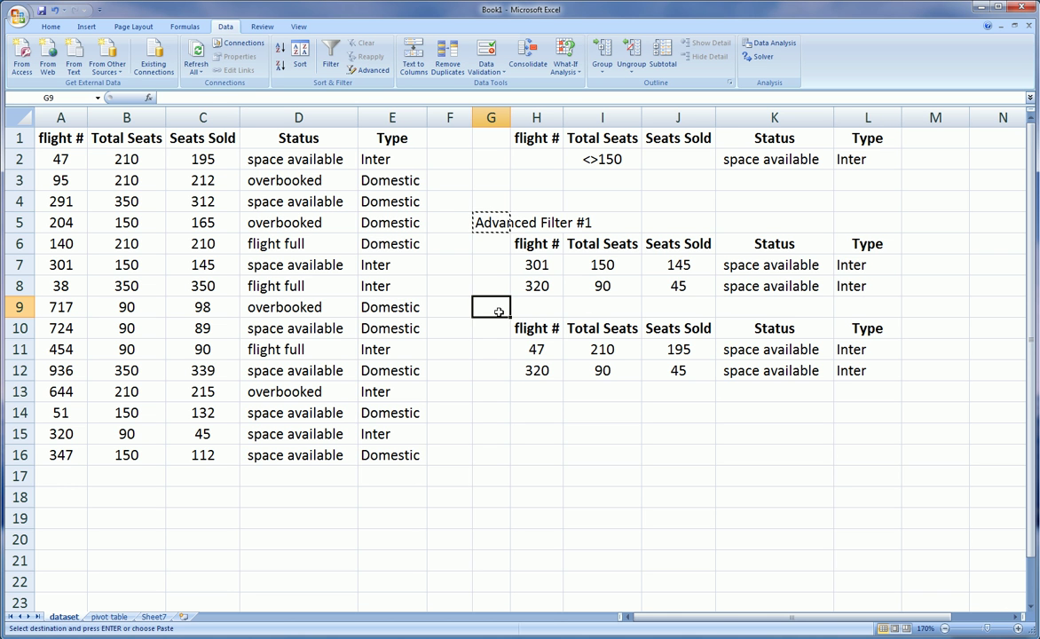
pyautogui.hotkey('ctrl', 'v')
pyautogui.press('F2')
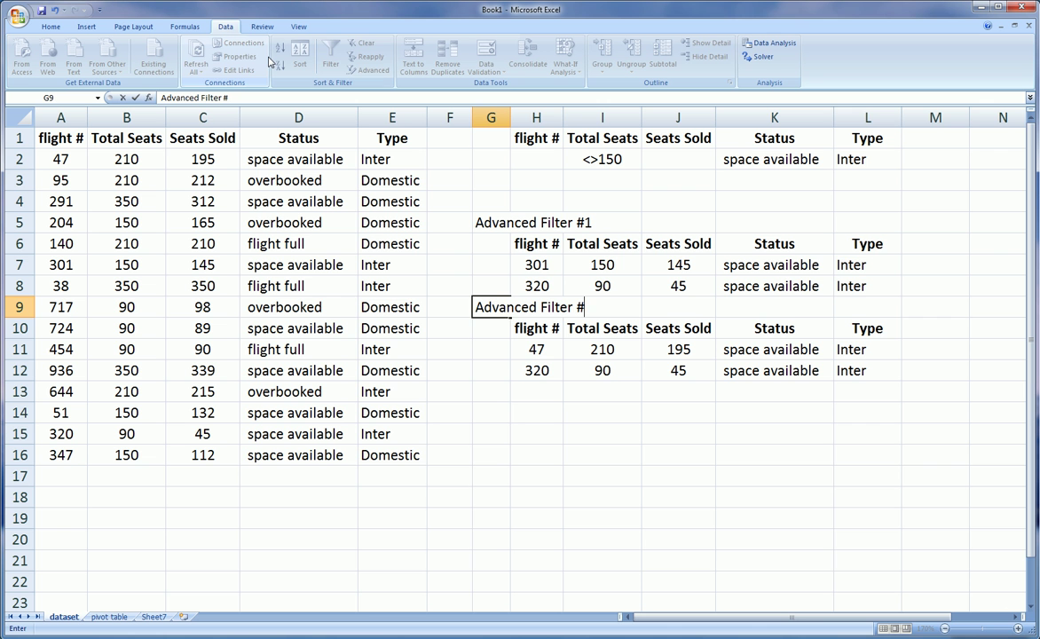
pyautogui.write('2')
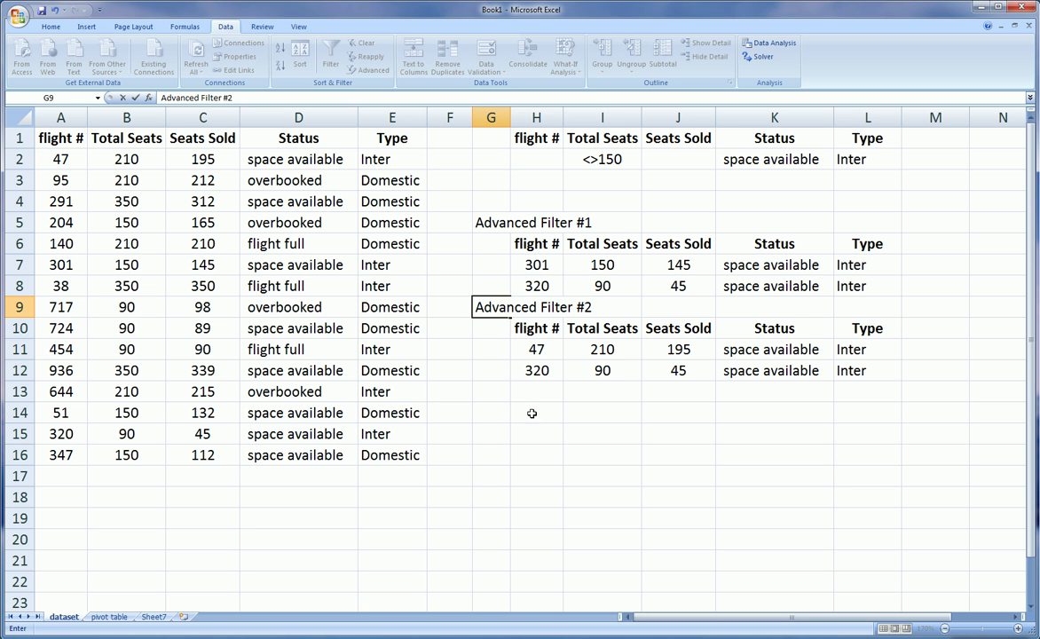
pyautogui.moveTo(535, 433); pyautogui.dragTo(536, 414)
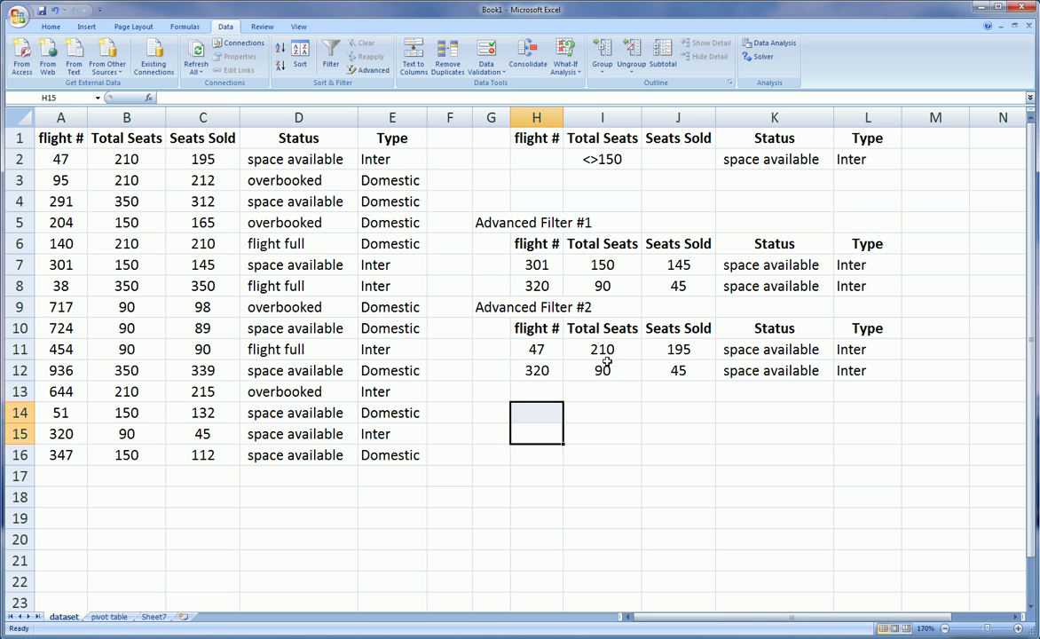
pyautogui.moveTo(602, 348); pyautogui.dragTo(605, 367)
pyautogui.moveTo(538, 265); pyautogui.dragTo(847, 265)
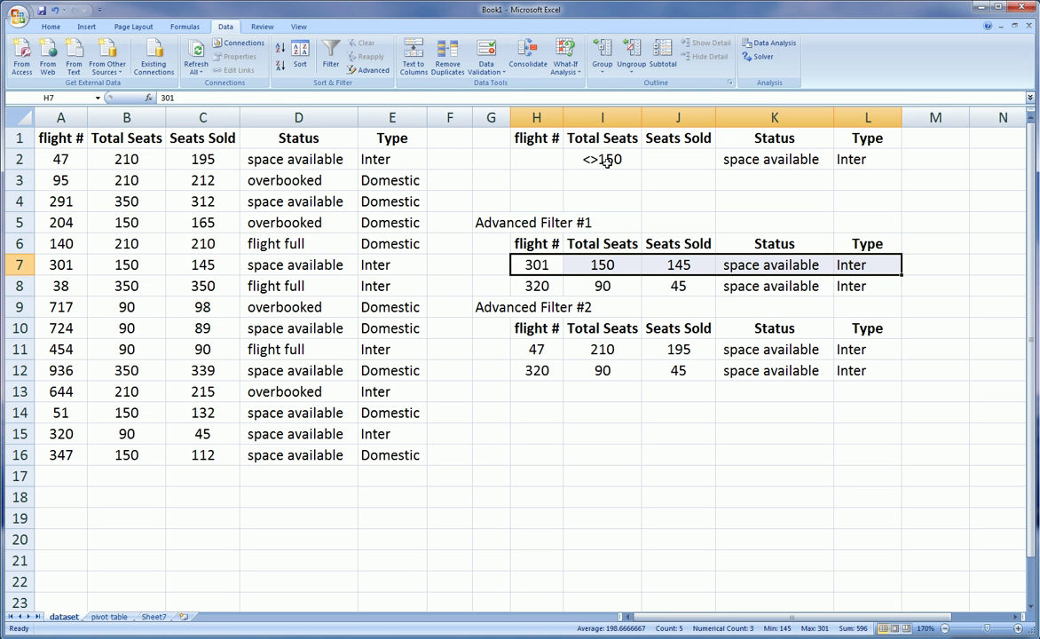
pyautogui.moveTo(593, 263); pyautogui.dragTo(753, 256)
pyautogui.moveTo(597, 263); pyautogui.dragTo(602, 292)
pyautogui.click(603, 371)
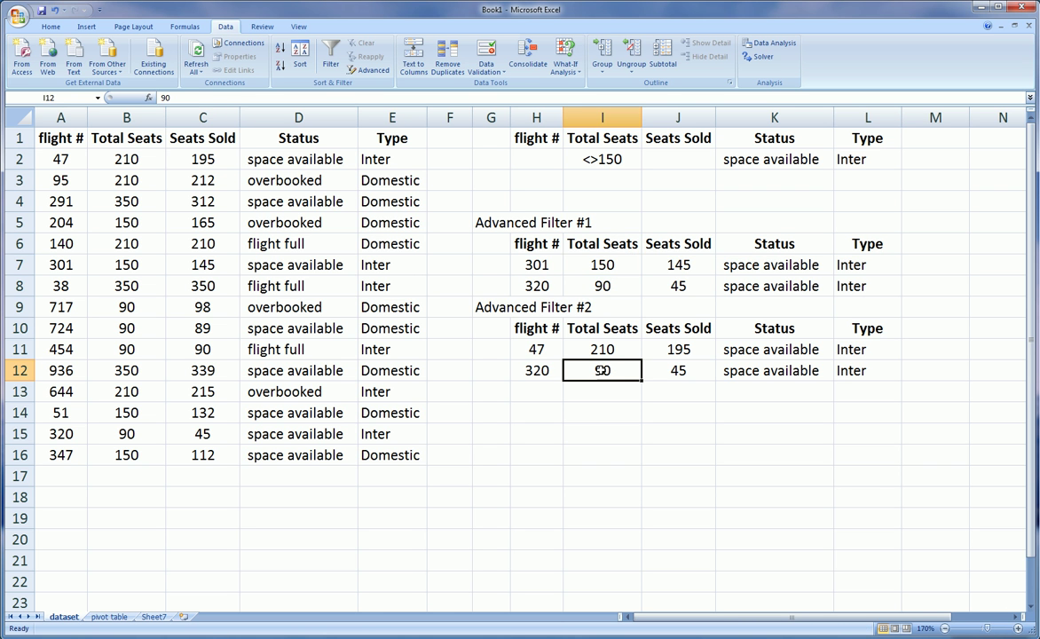
pyautogui.click(541, 370)
pyautogui.click(526, 289)
pyautogui.click(543, 371)
pyautogui.click(545, 286)
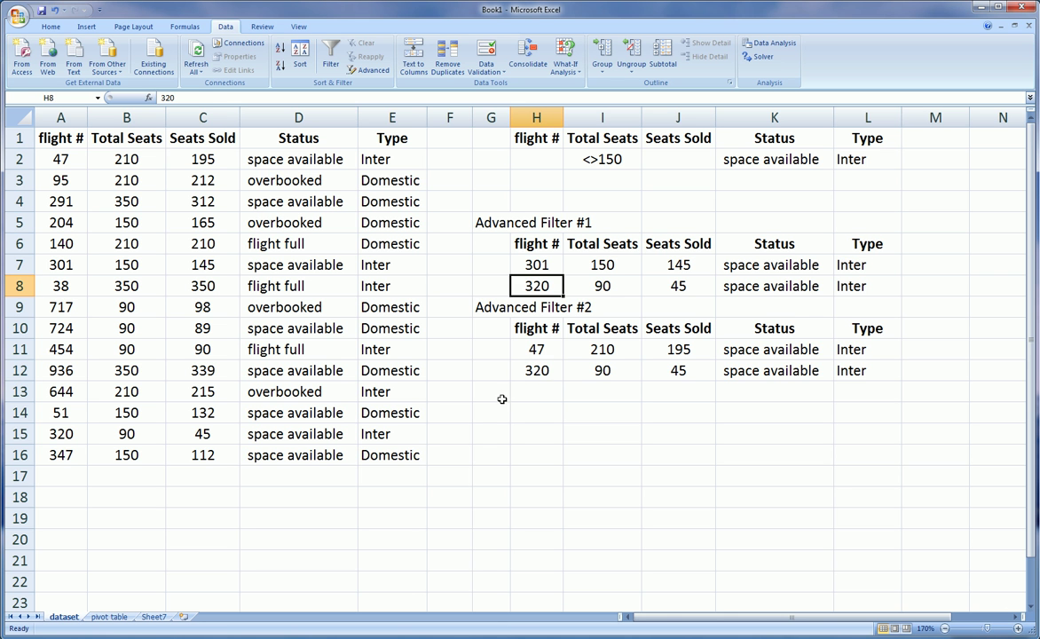
# - Move the Advanced Filter #2 block G9:L12 down one row to G10:L13
pyautogui.moveTo(483, 306); pyautogui.dragTo(845, 370)
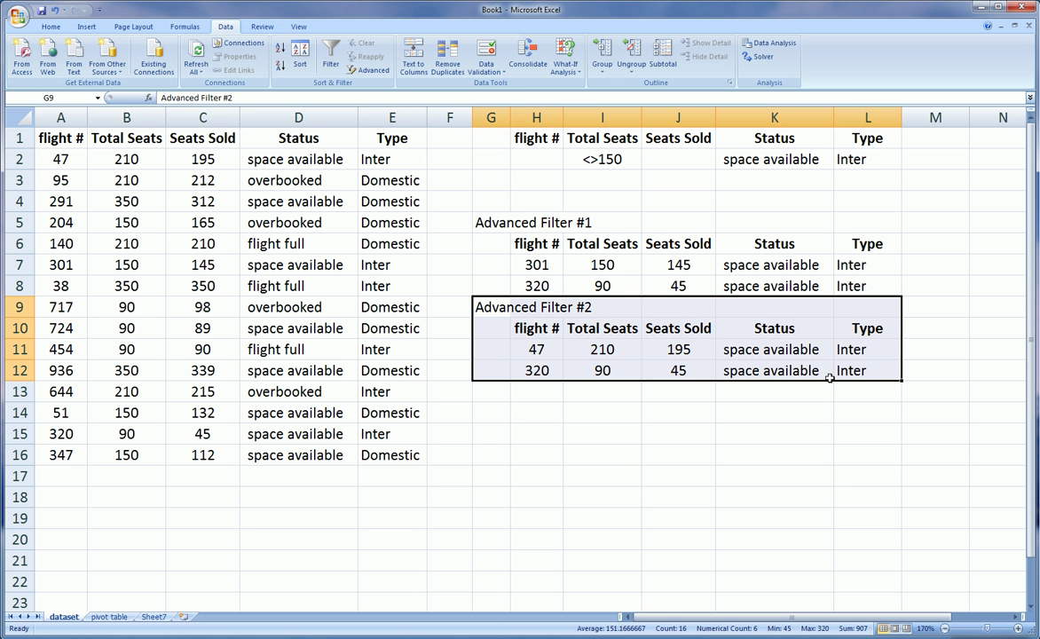
pyautogui.moveTo(761, 379); pyautogui.dragTo(761, 401)
pyautogui.click(753, 446)
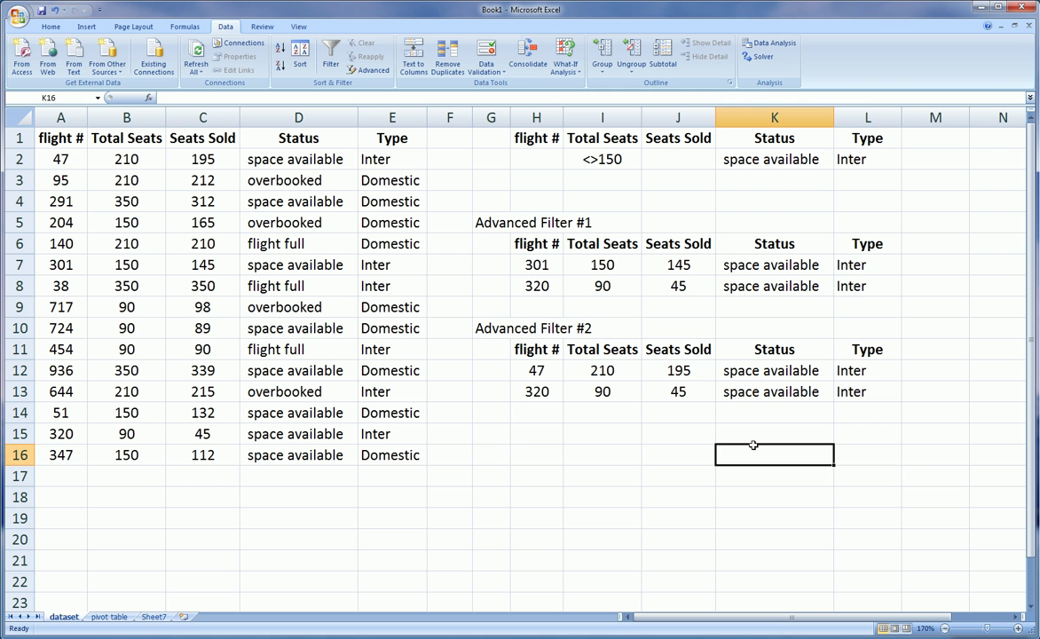
pyautogui.click(508, 432)
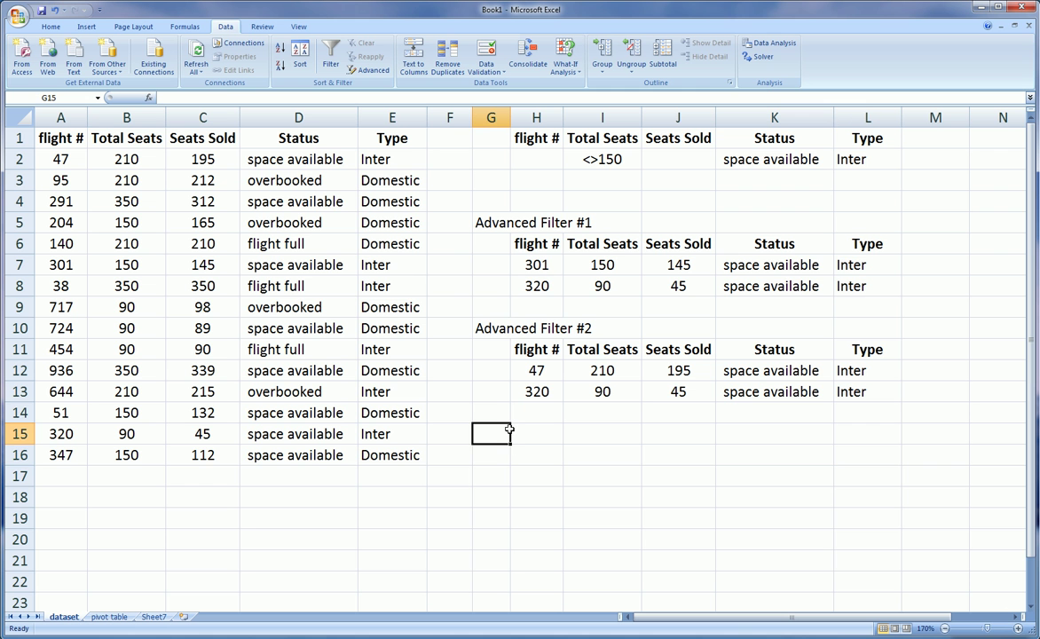
# - Copy the Advanced Filter #2 label from G10 into G15
pyautogui.click(492, 326)
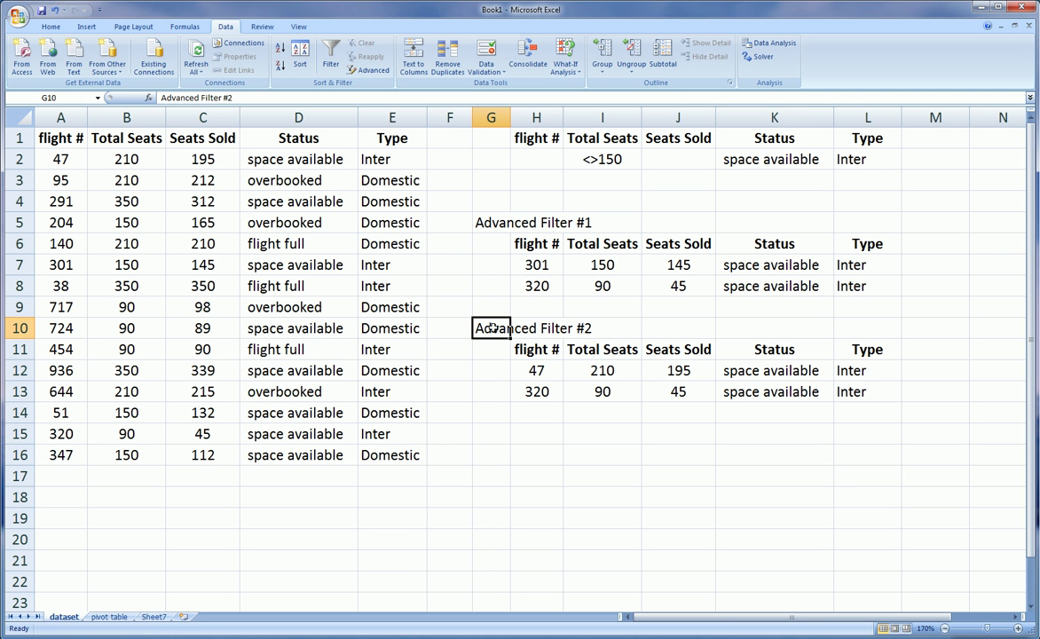
pyautogui.hotkey('ctrl', 'c')
pyautogui.click(487, 432)
pyautogui.hotkey('ctrl', 'v')
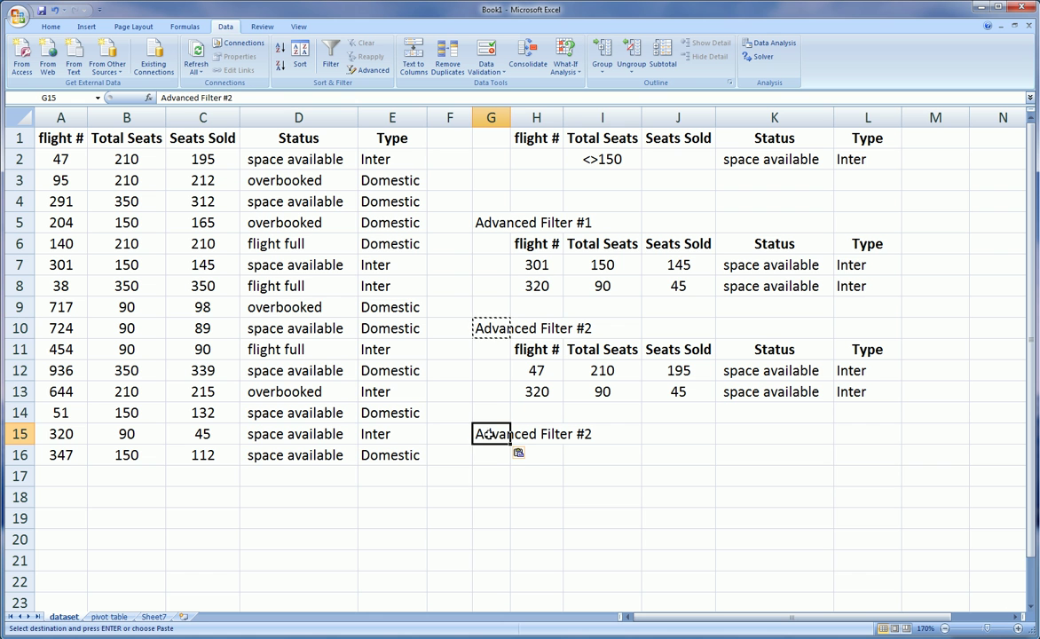
pyautogui.click(532, 350)
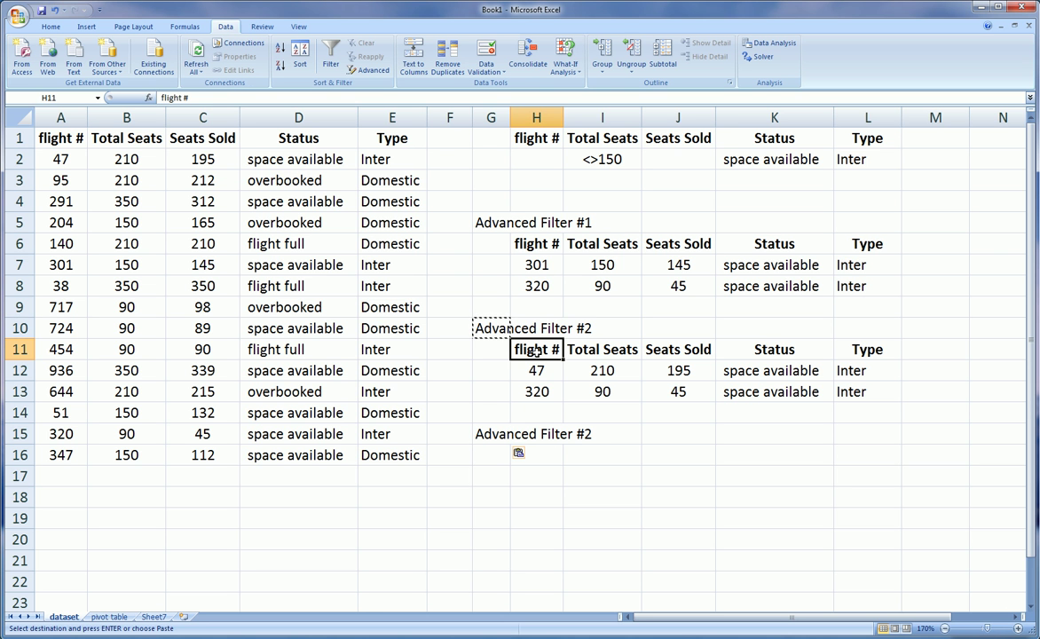
pyautogui.press('Escape')
pyautogui.click(601, 157)
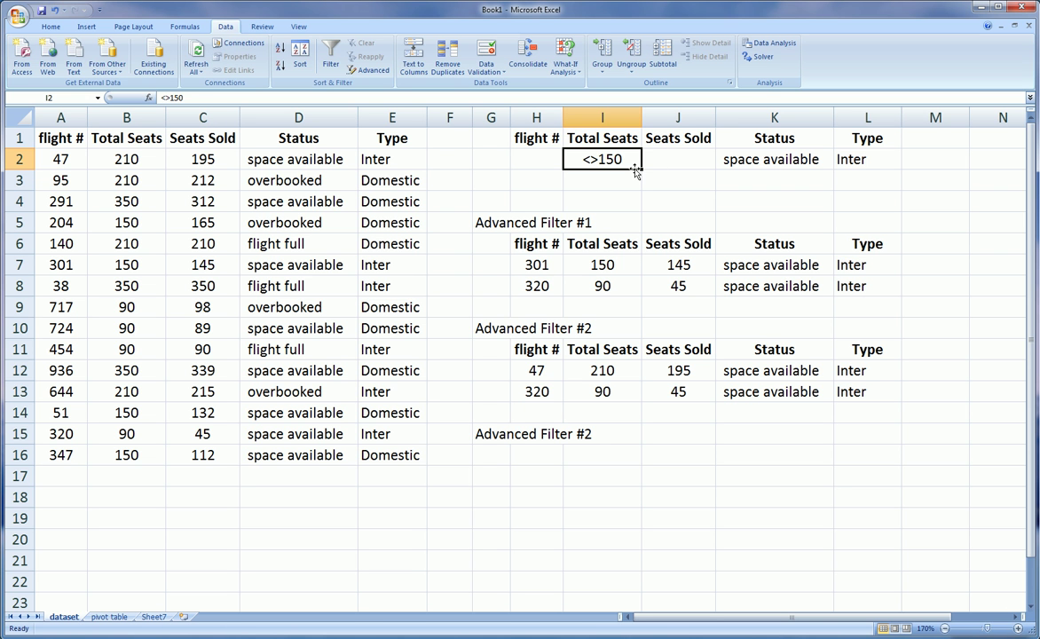
# - Set criteria to >150 in I2, overbooked in K2 and Domestic in L2
pyautogui.write('150')
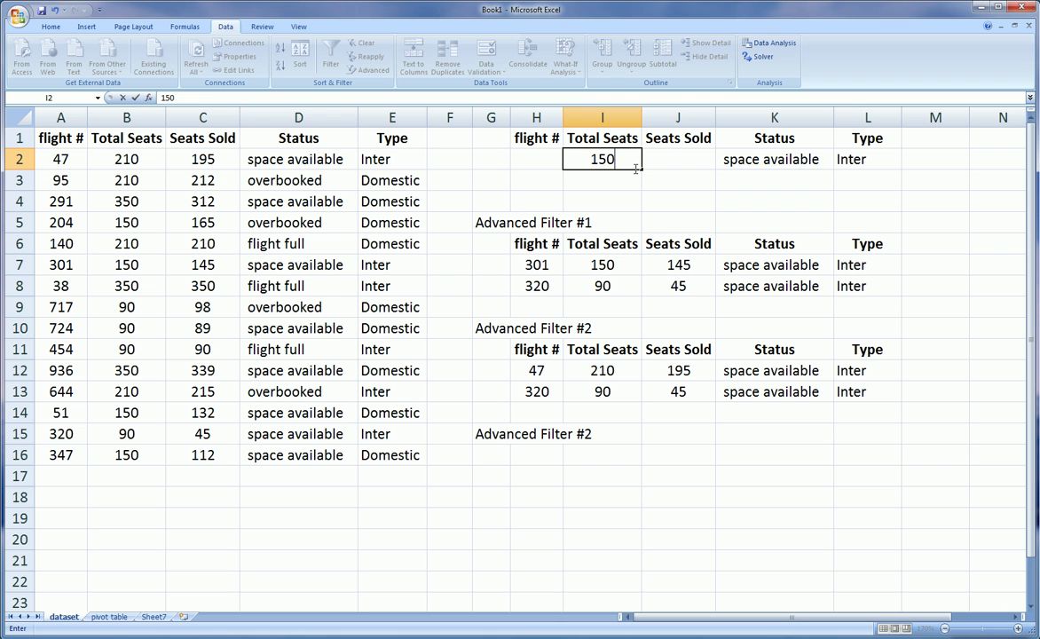
pyautogui.press('BackSpace')
pyautogui.press('BackSpace')
pyautogui.press('BackSpace')
pyautogui.write('>150')
pyautogui.click(760, 160)
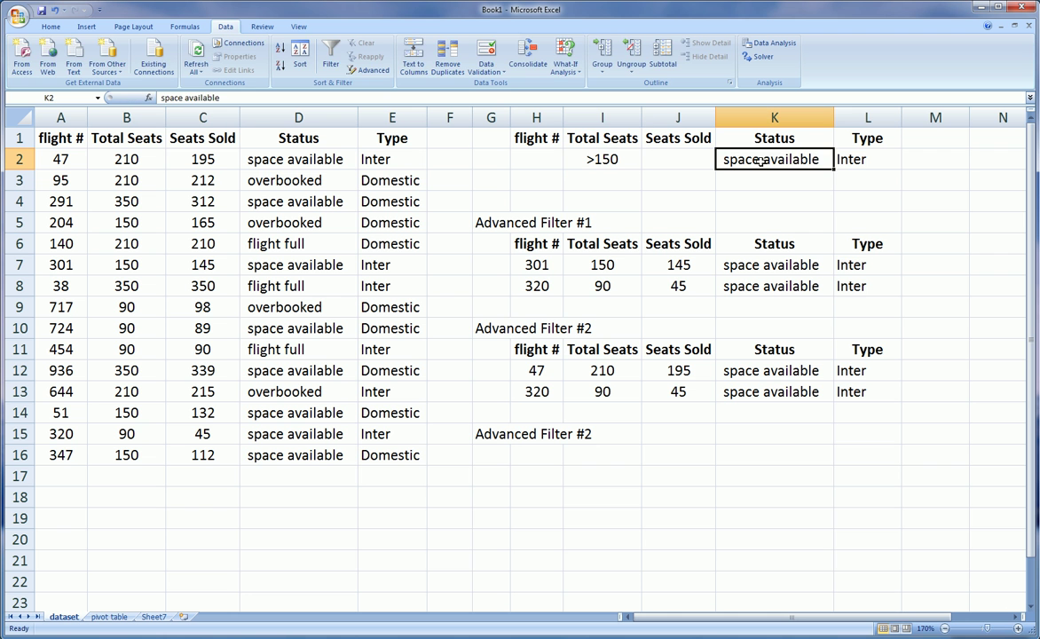
pyautogui.write('overbooked')
pyautogui.click(866, 159)
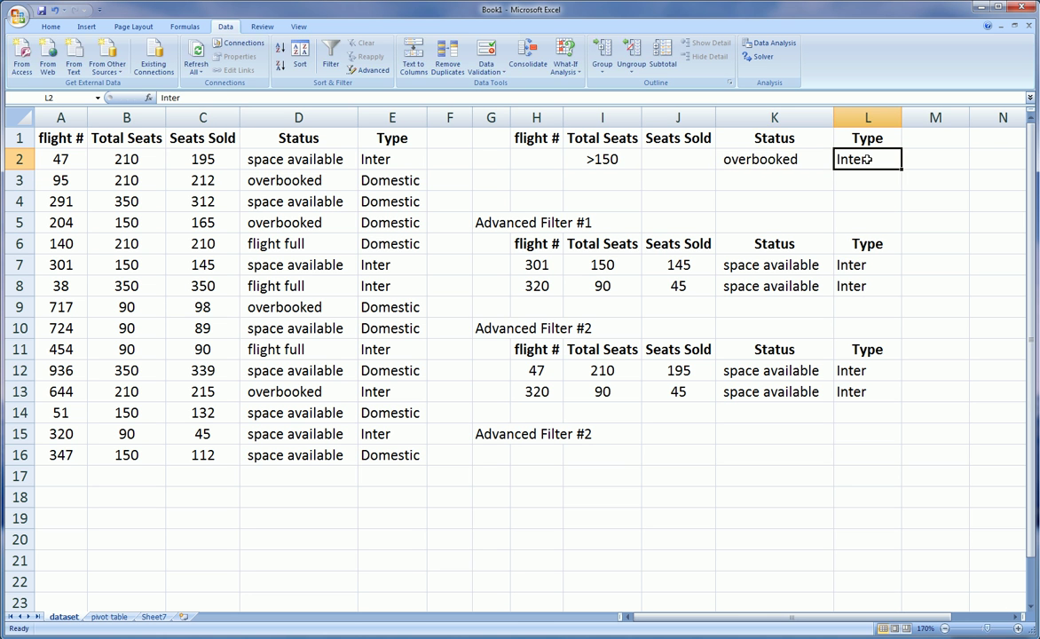
pyautogui.write('Domestic')
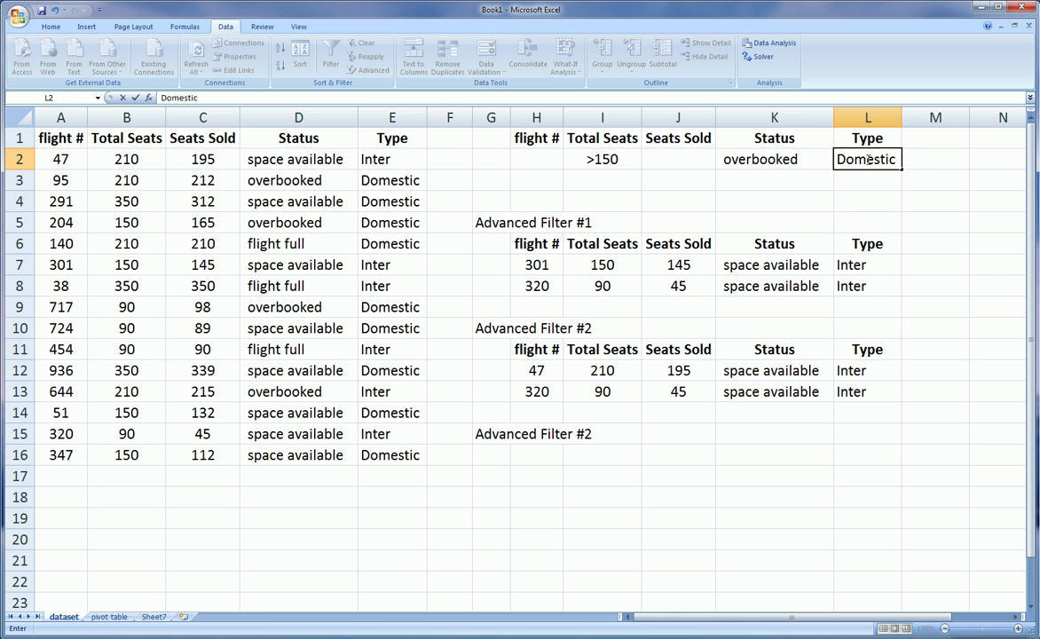
pyautogui.click(734, 203)
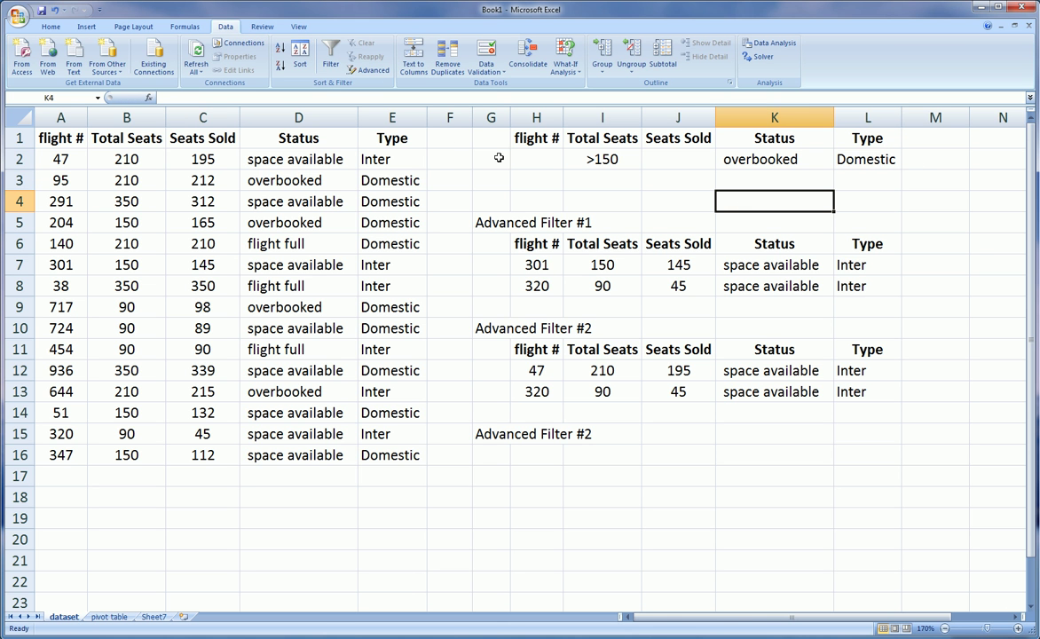
# - Open the Advanced Filter and set the criteria range to H1:L2
pyautogui.click(360, 70)
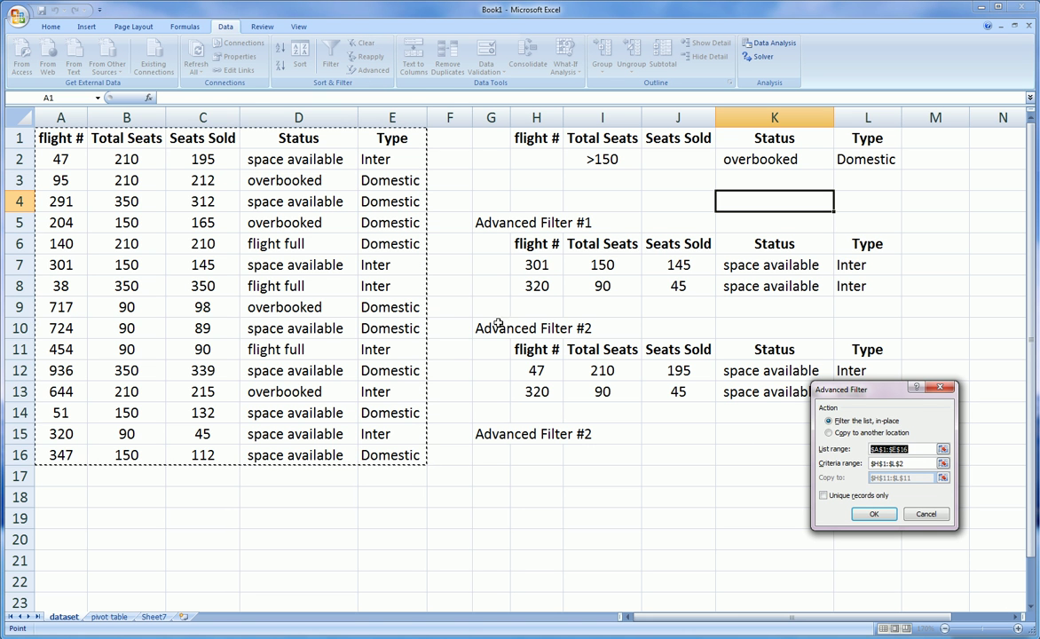
pyautogui.click(943, 463)
pyautogui.moveTo(547, 139); pyautogui.dragTo(870, 166)
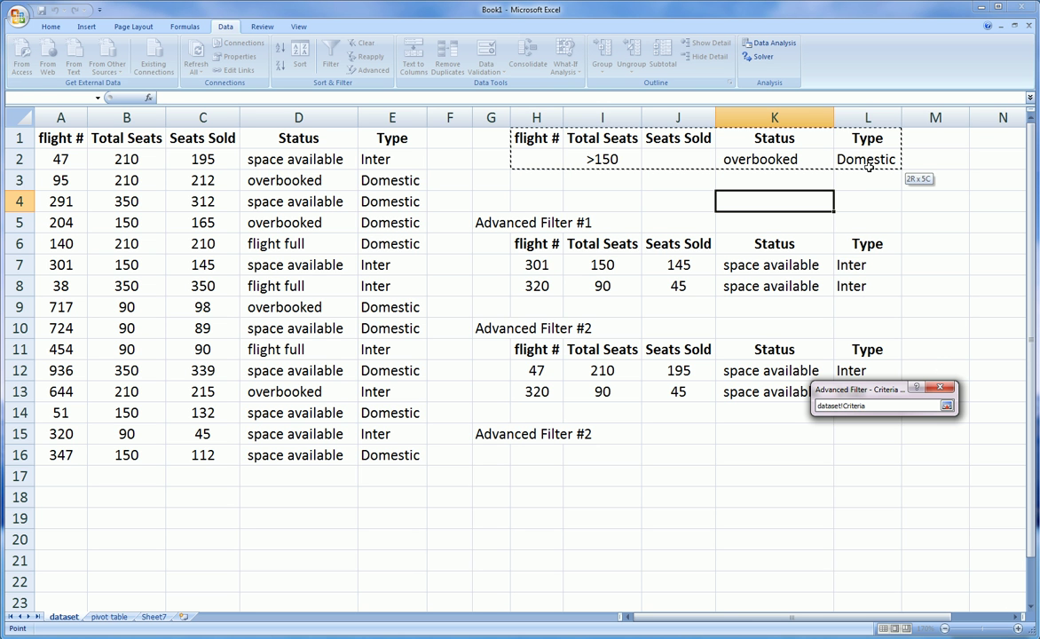
pyautogui.click(947, 405)
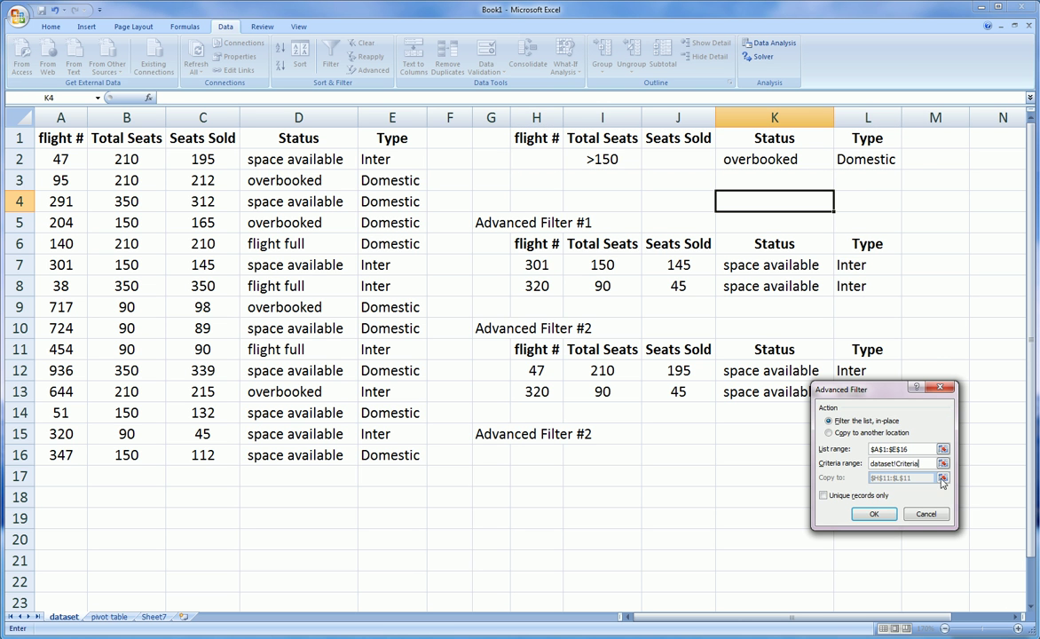
# - Copy results to H16 and run, yielding flight 95 with 210 seats
pyautogui.click(836, 433)
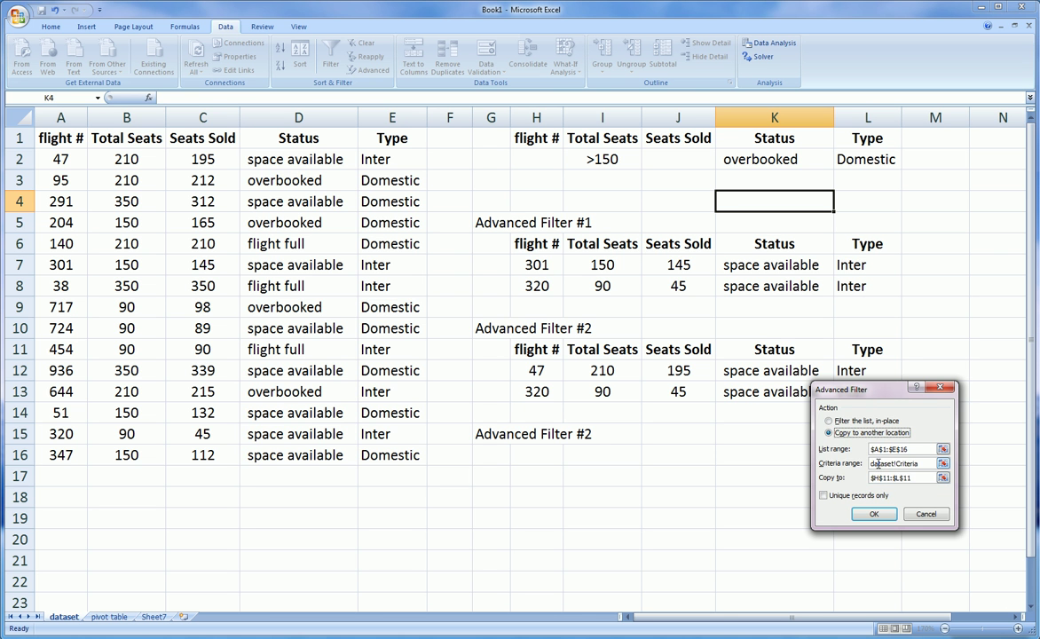
pyautogui.click(942, 477)
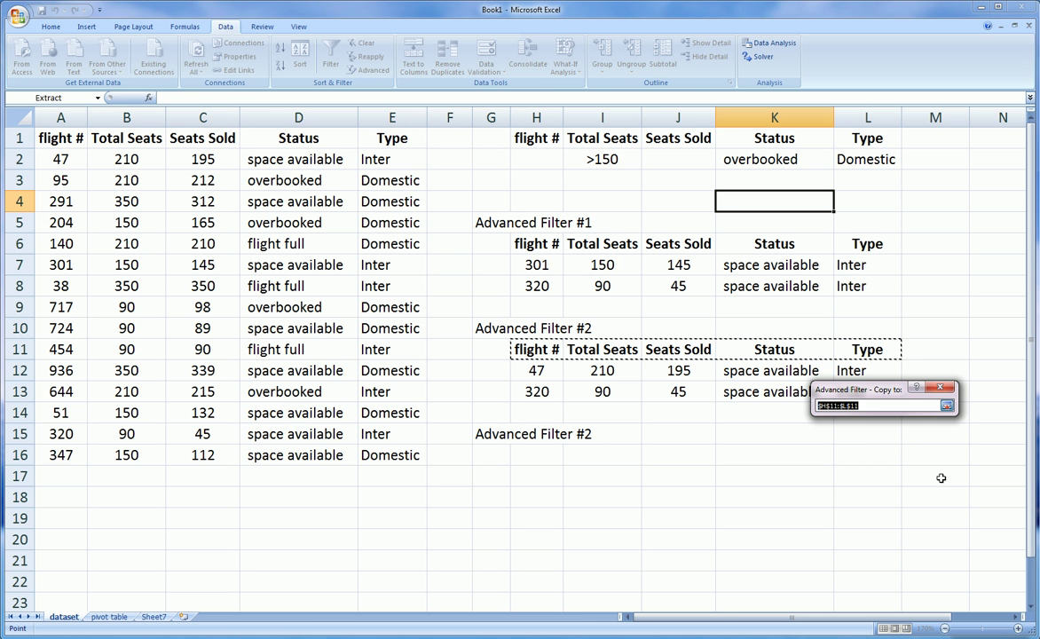
pyautogui.click(542, 456)
pyautogui.click(946, 406)
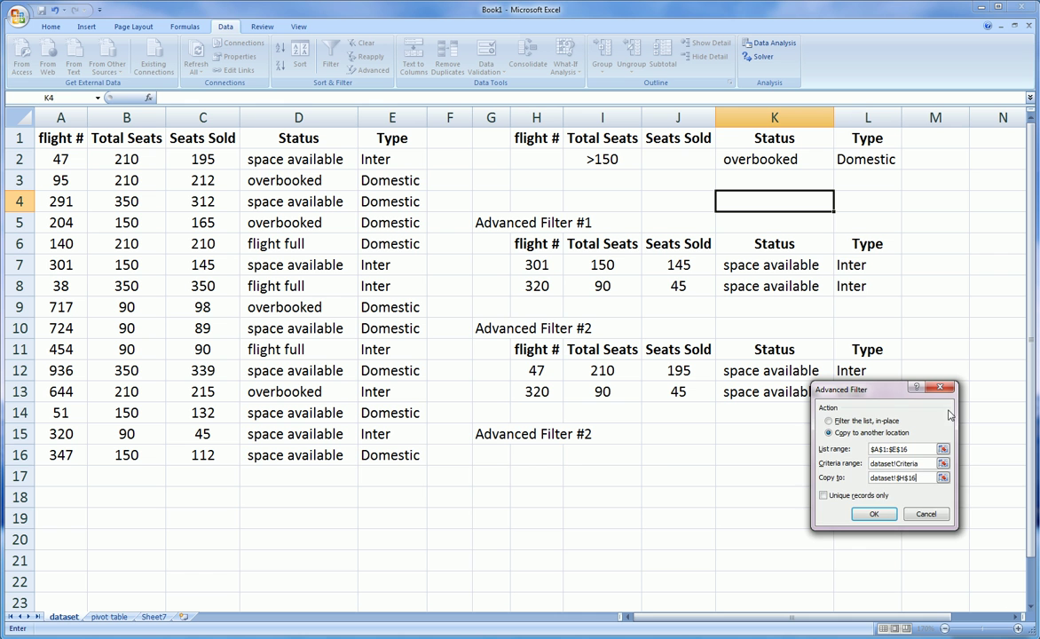
pyautogui.click(874, 514)
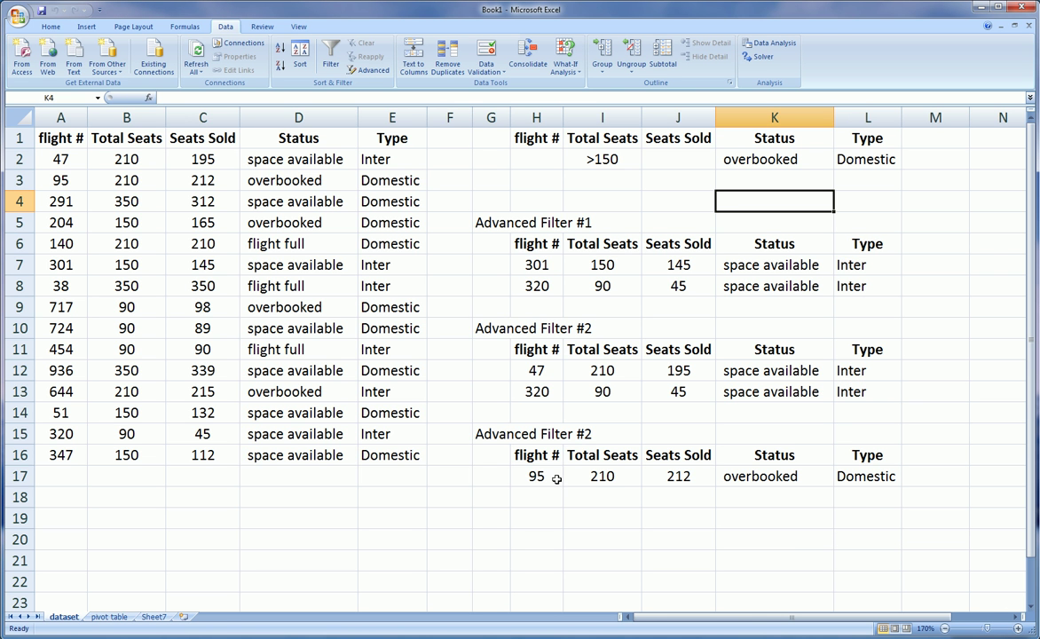
pyautogui.click(600, 477)
pyautogui.click(586, 159)
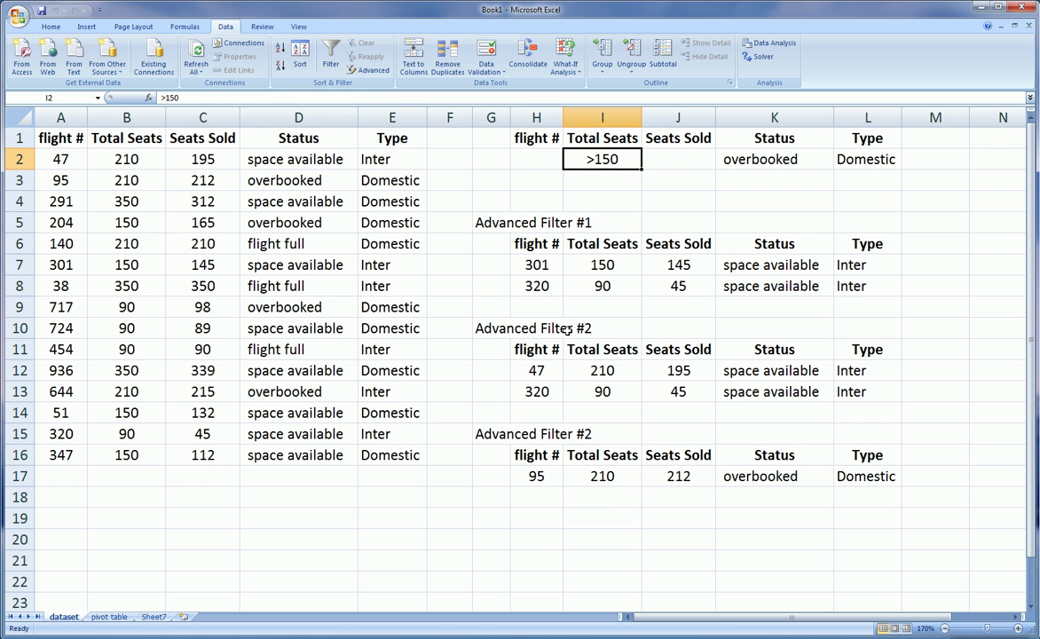
# - Check flight 95's values, then change the G15 label to Advanced Filter #3
pyautogui.click(610, 475)
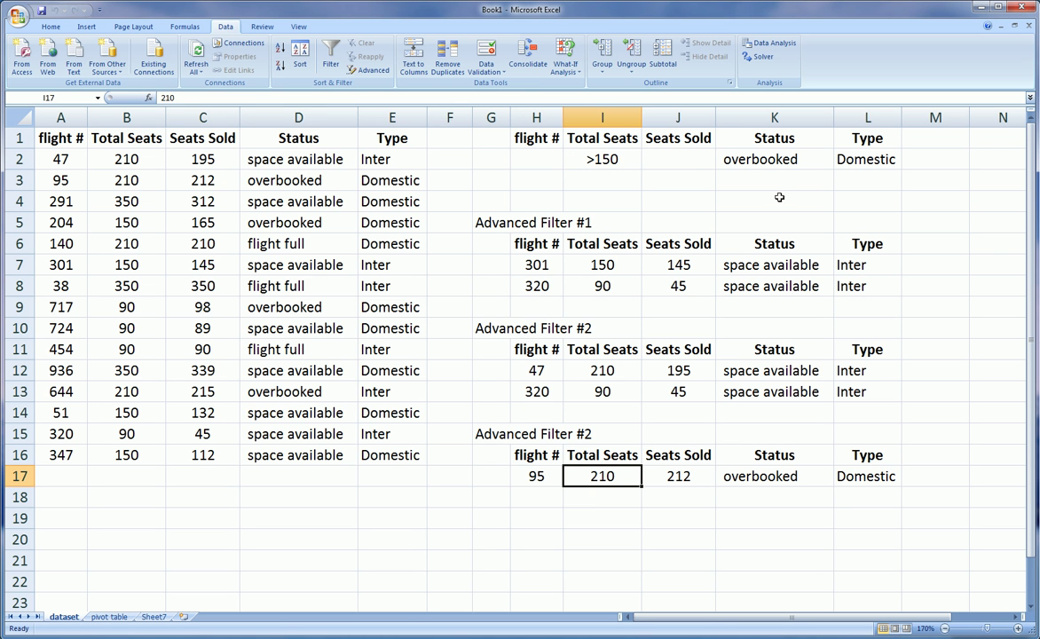
pyautogui.click(808, 478)
pyautogui.click(865, 478)
pyautogui.click(798, 522)
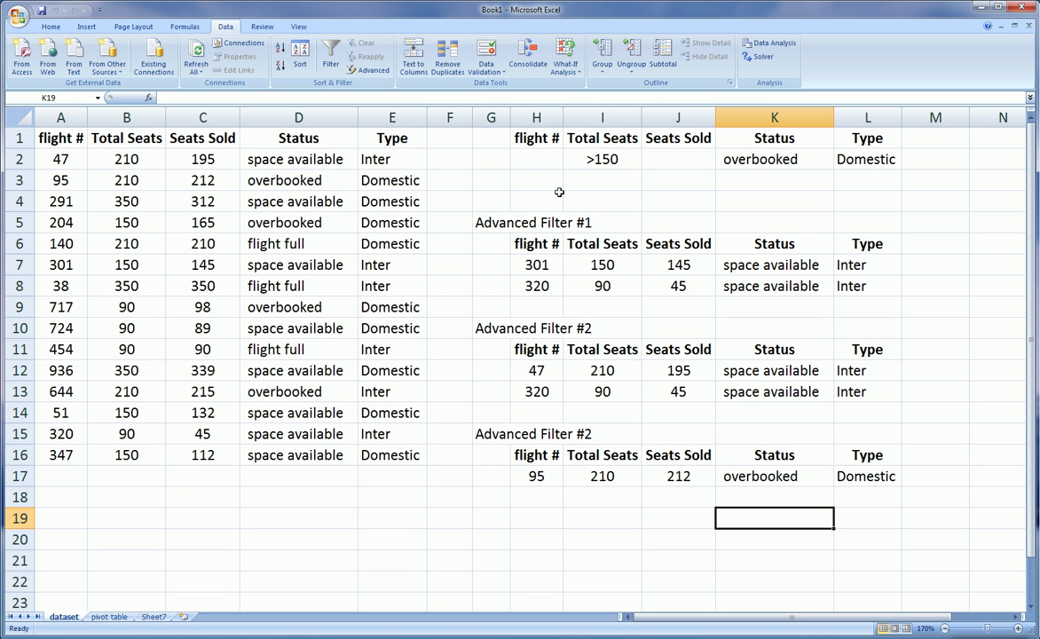
pyautogui.click(507, 434)
pyautogui.click(243, 97)
pyautogui.press('BackSpace')
pyautogui.write('3')
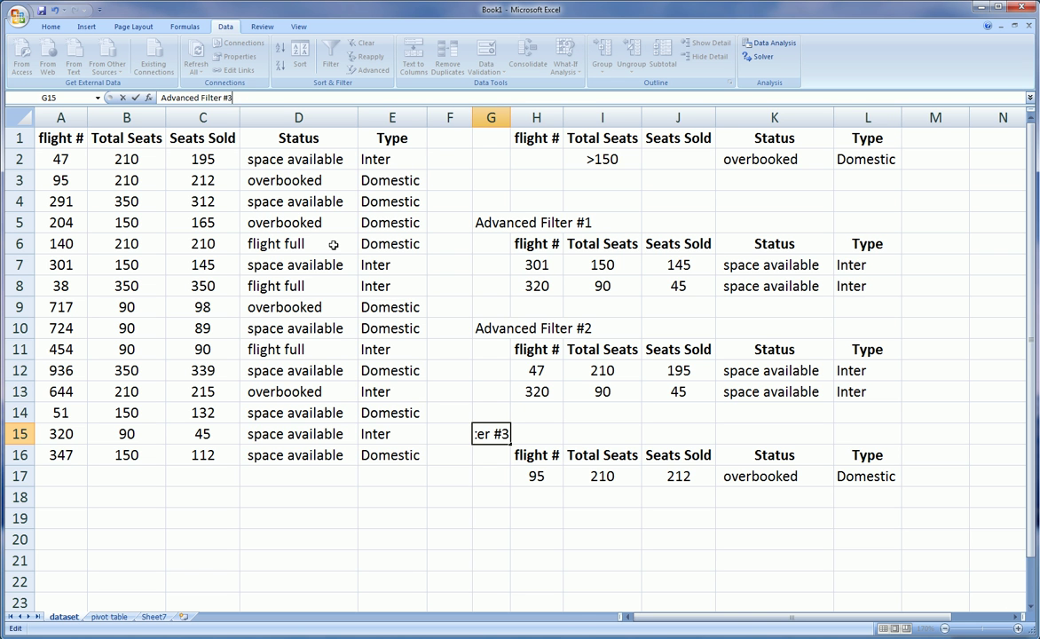
pyautogui.click(529, 517)
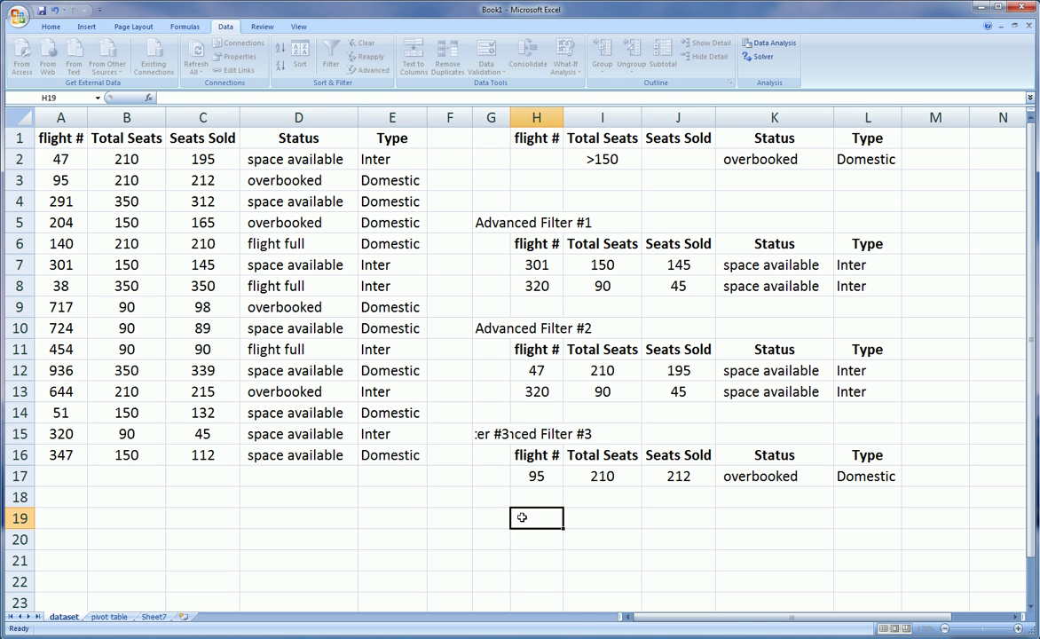
# - Copy the label into G19 and change it to Advanced Filter #4
pyautogui.click(487, 432)
pyautogui.hotkey('ctrl', 'c')
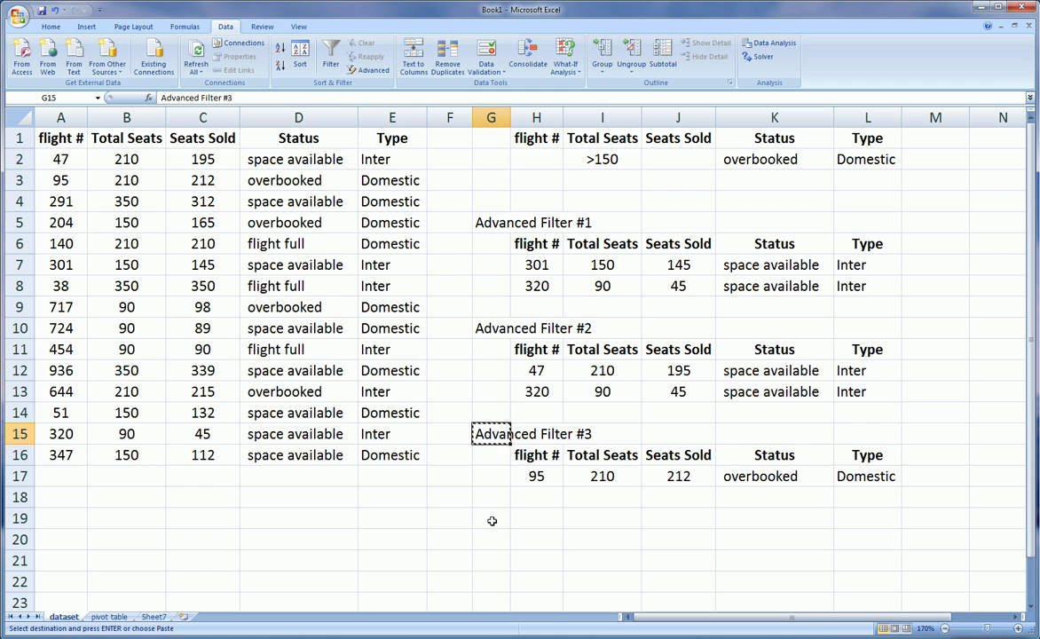
pyautogui.click(489, 518)
pyautogui.hotkey('ctrl', 'v')
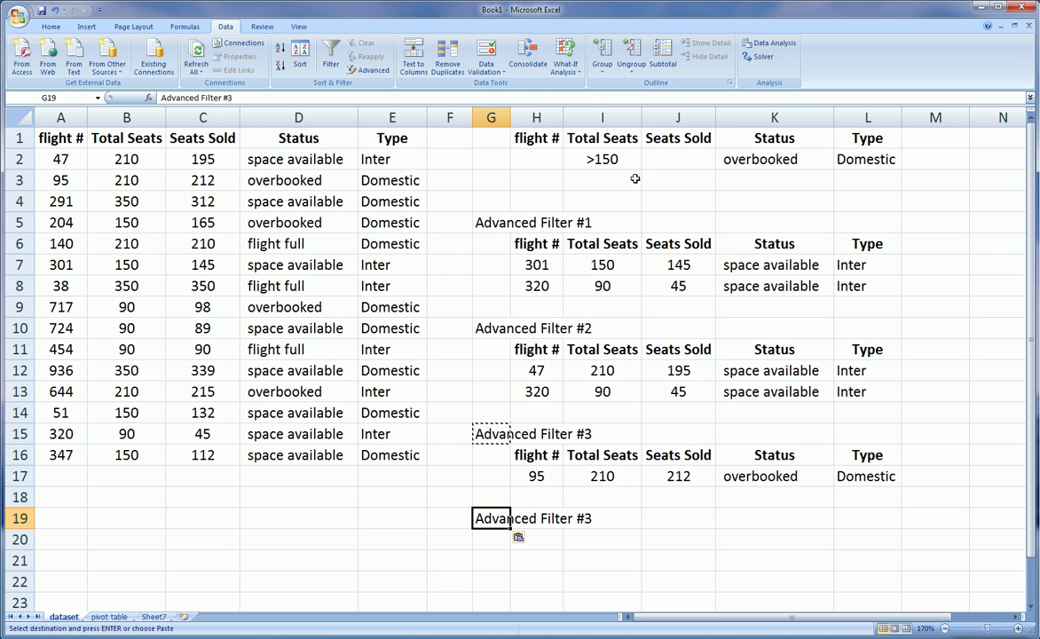
pyautogui.click(233, 96)
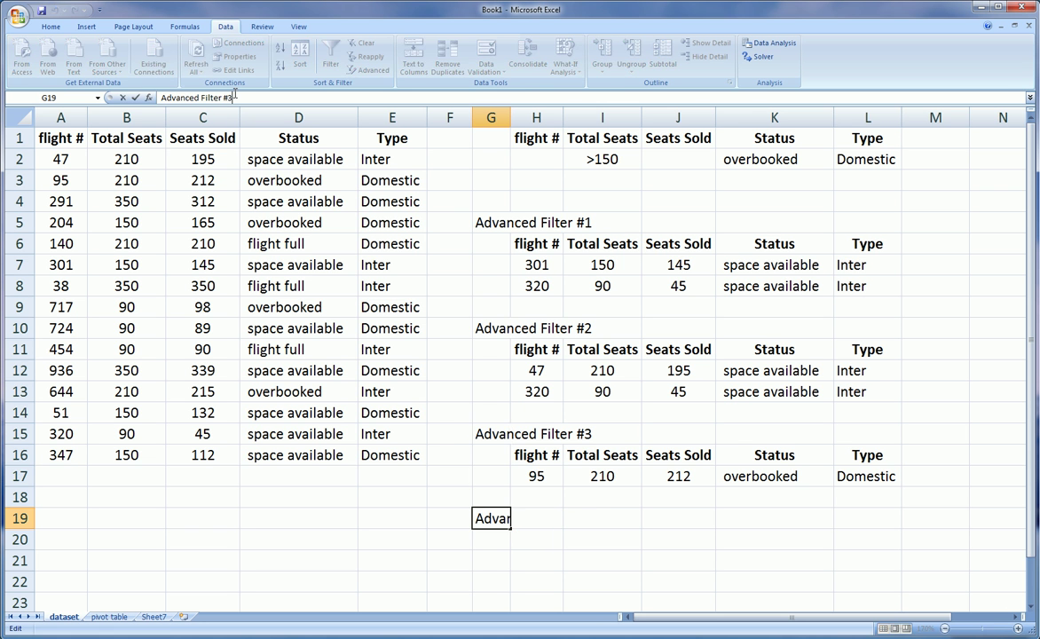
pyautogui.press('BackSpace')
pyautogui.write('4')
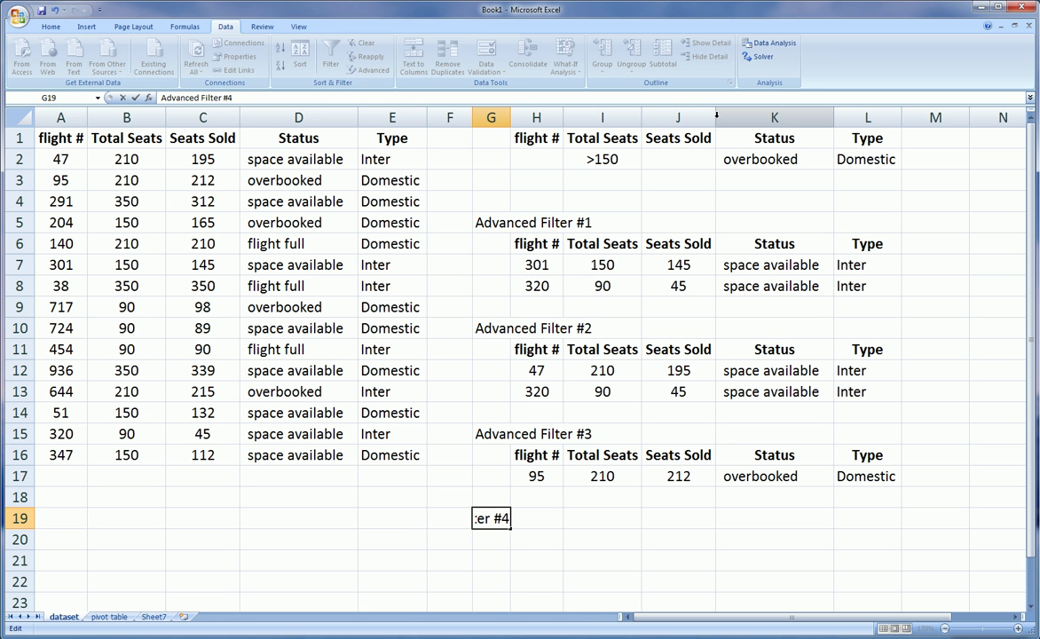
pyautogui.hotkey('shift', 'Return')
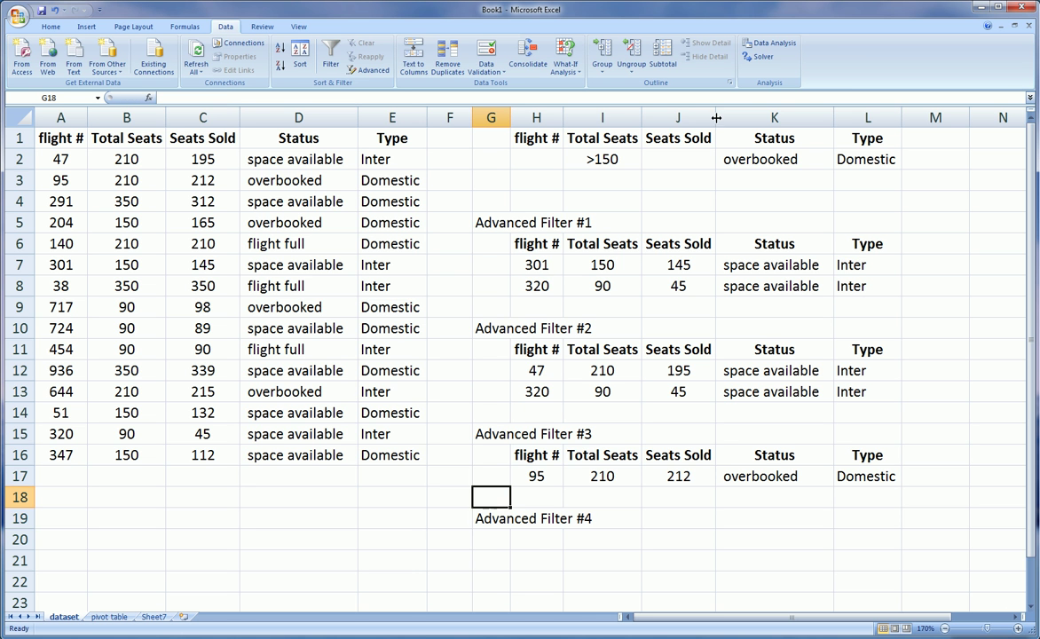
# - Enter 'space available' as a second Status criterion in K3 and clear the Domestic criterion from L2
pyautogui.click(802, 179)
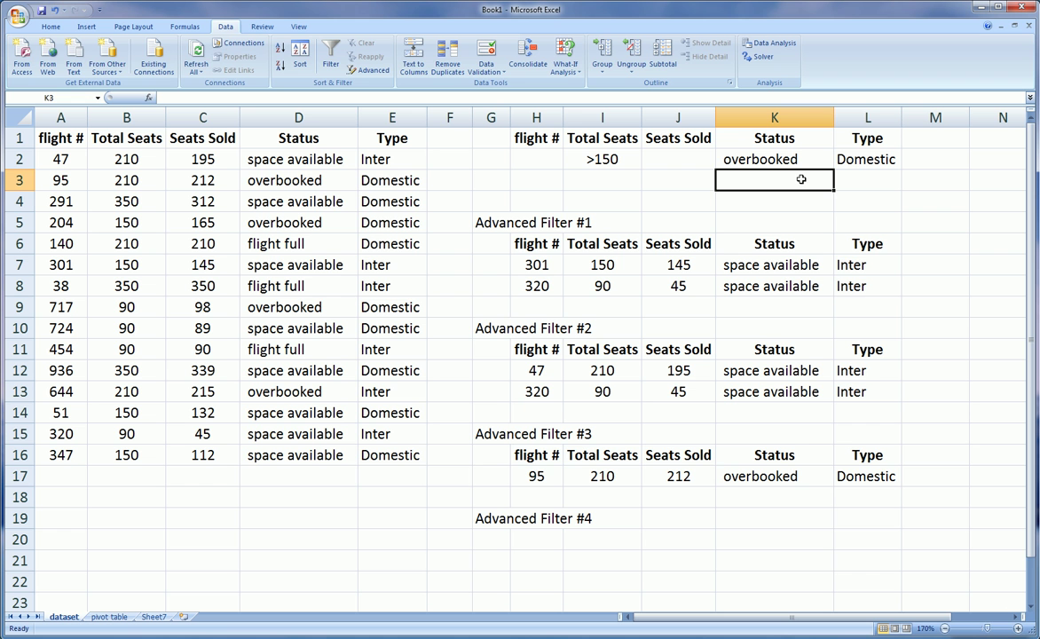
pyautogui.write('spa')
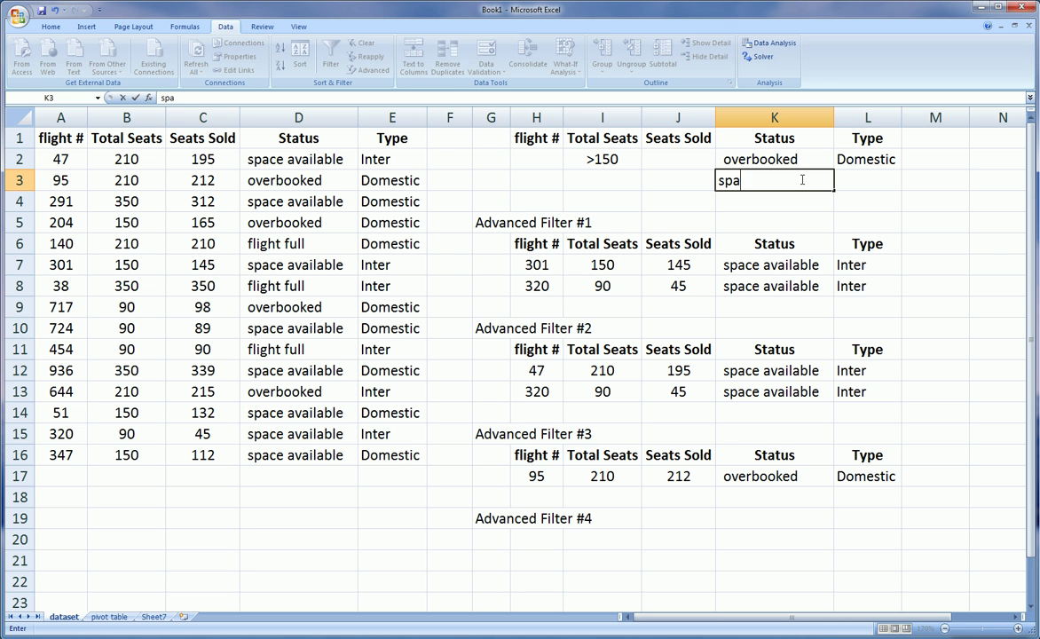
pyautogui.write('ce available')
pyautogui.click(878, 164)
pyautogui.press('Delete')
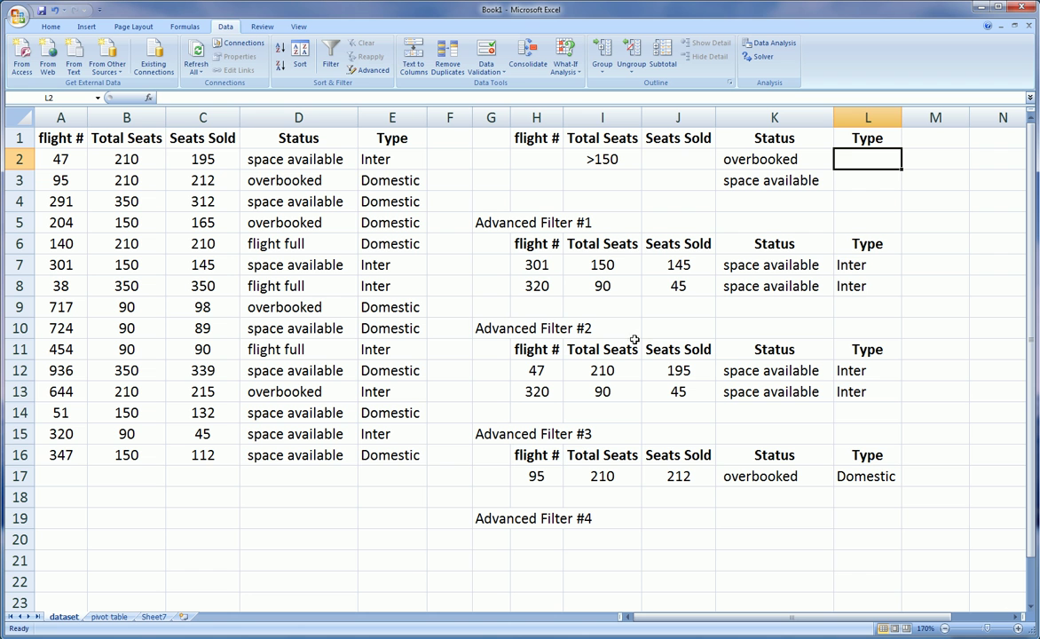
# - In Advanced Filter, set the criteria range to both criteria rows H1:L3
pyautogui.click(367, 69)
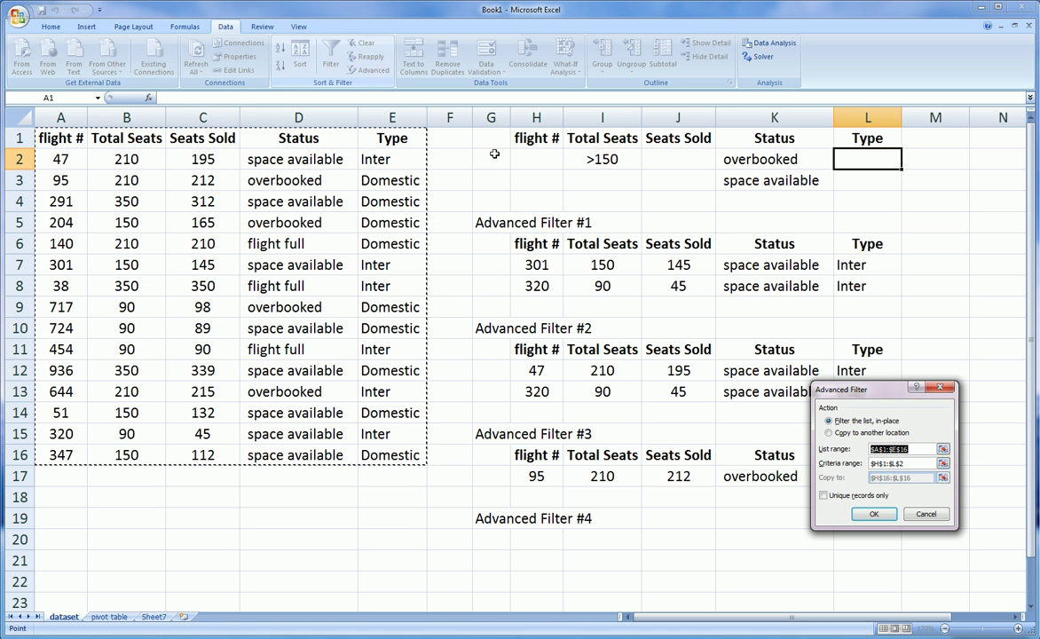
pyautogui.click(943, 462)
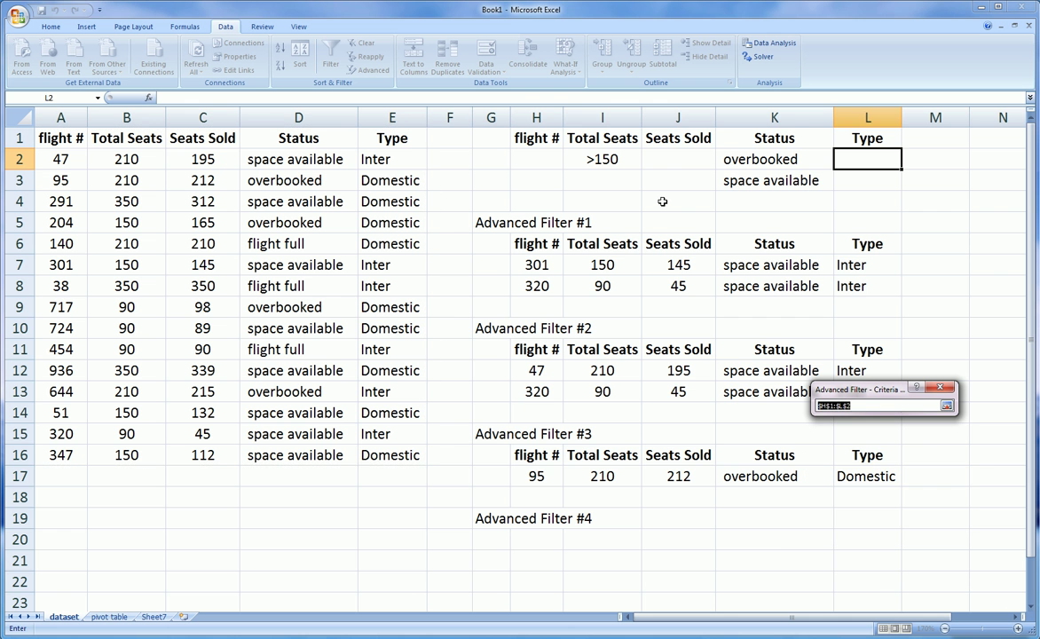
pyautogui.moveTo(532, 139); pyautogui.dragTo(859, 180)
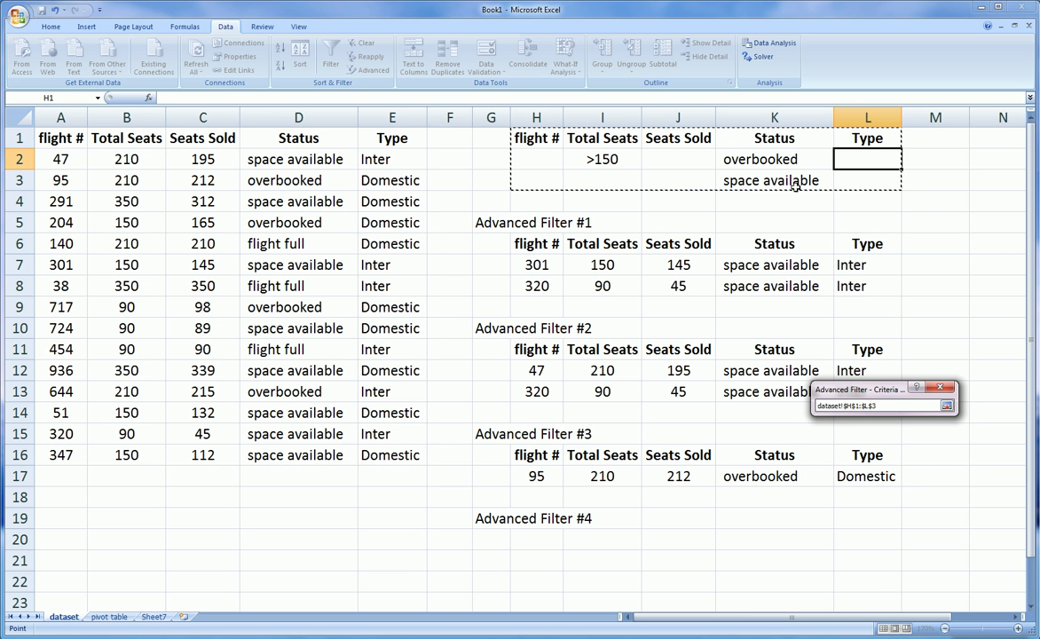
pyautogui.click(946, 406)
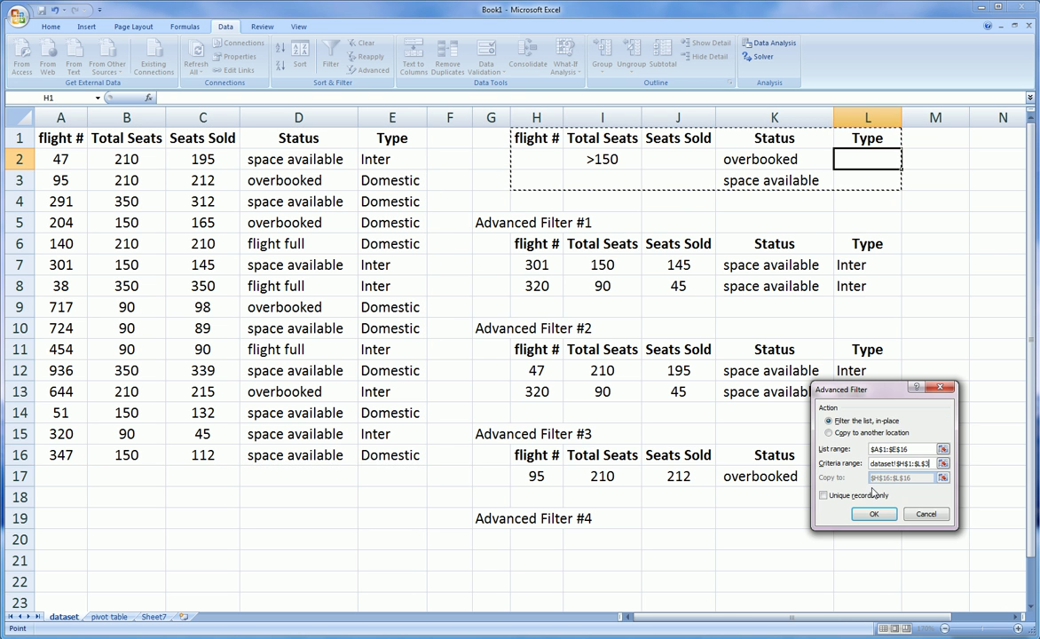
# - Copy the filter results to another location starting at H20 and run the filter
pyautogui.click(828, 432)
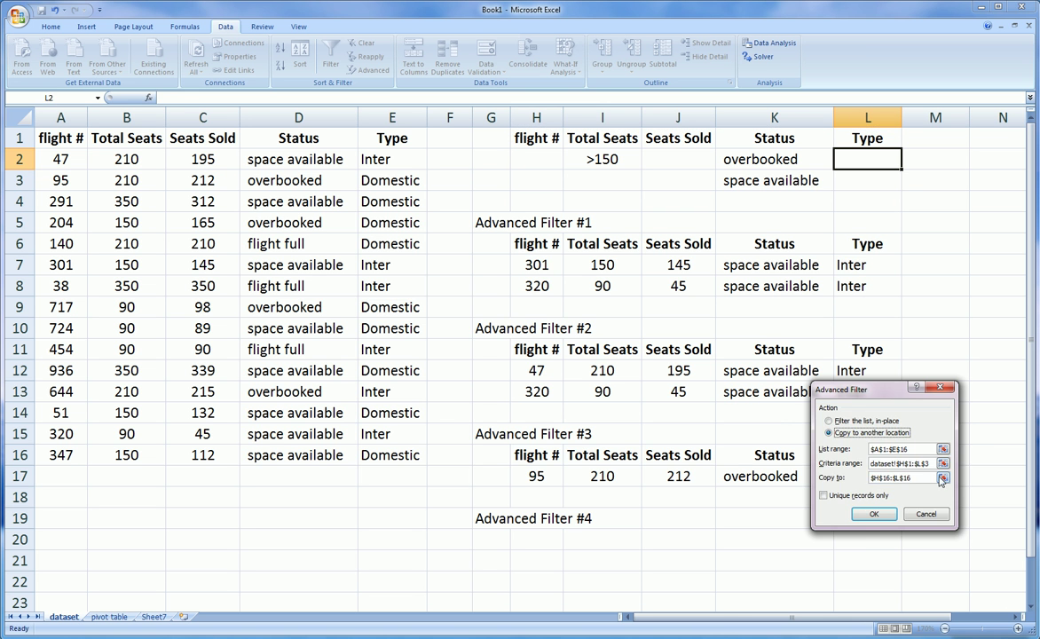
pyautogui.click(942, 477)
pyautogui.click(549, 541)
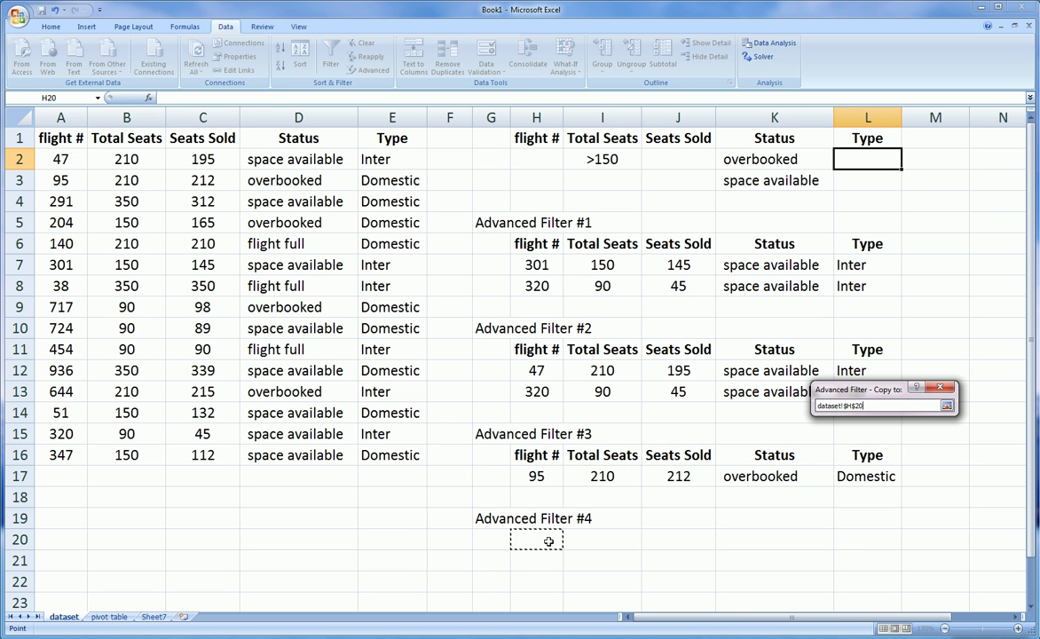
pyautogui.click(947, 405)
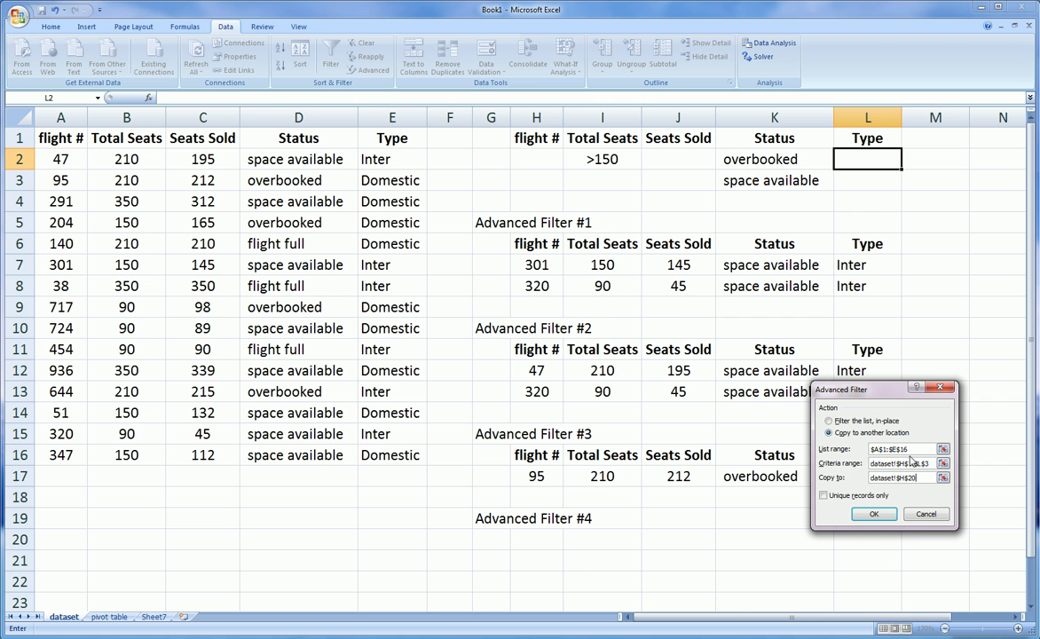
pyautogui.click(871, 514)
pyautogui.scroll(-1, 865, 493)
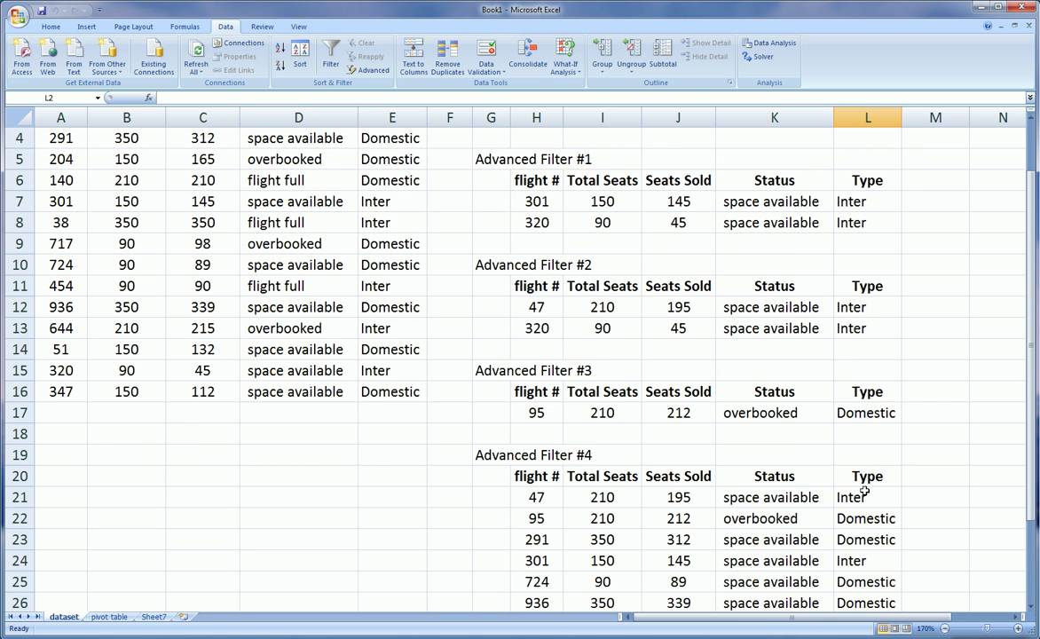
pyautogui.scroll(-2, 865, 493)
pyautogui.scroll(-1, 864, 492)
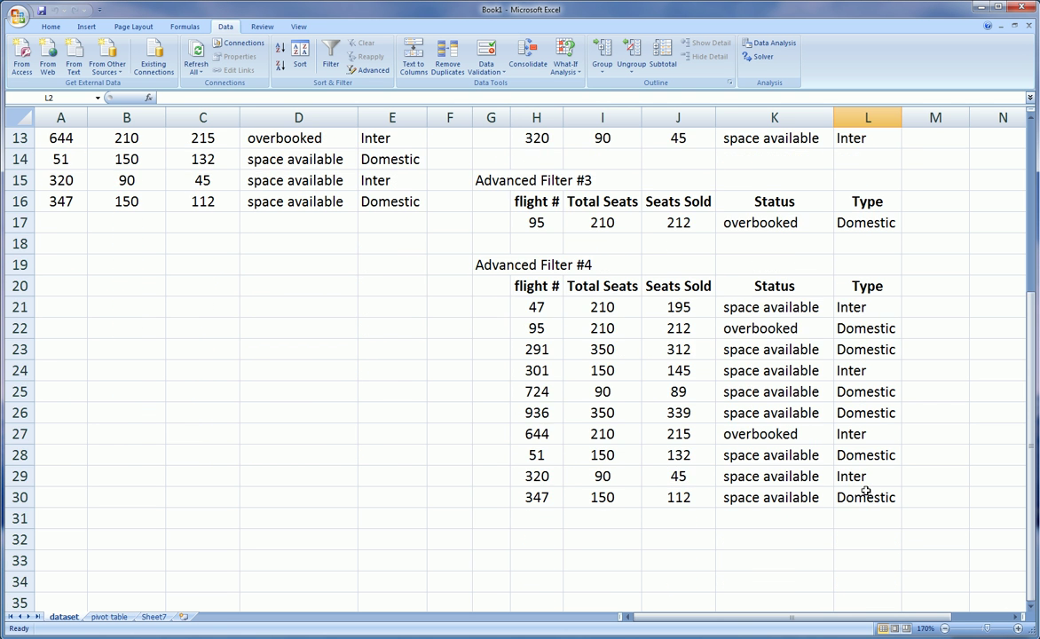
pyautogui.scroll(4, 859, 476)
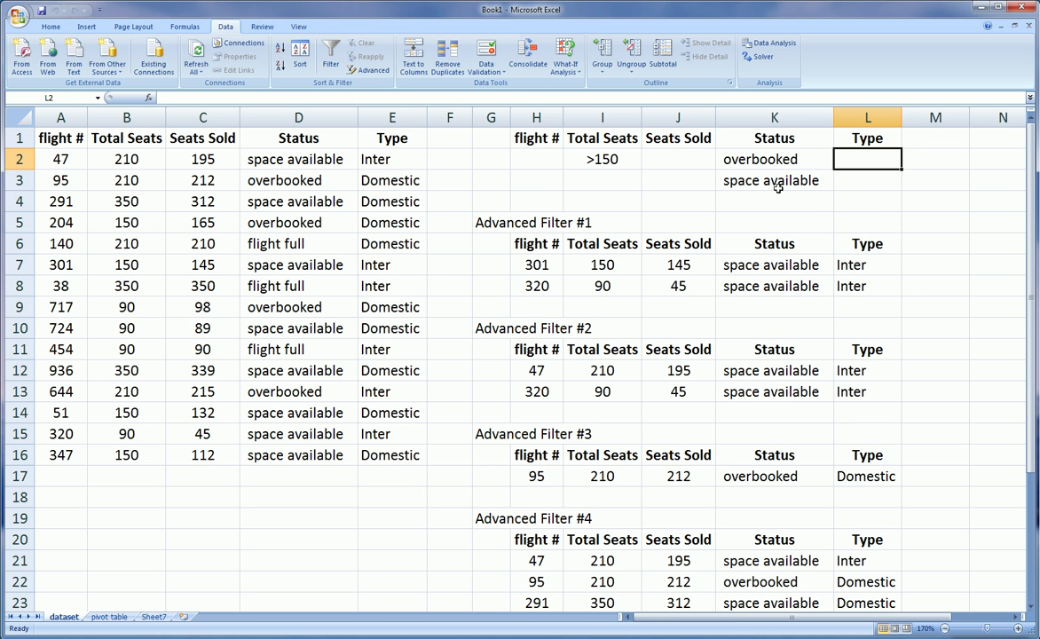
pyautogui.scroll(-3, 777, 187)
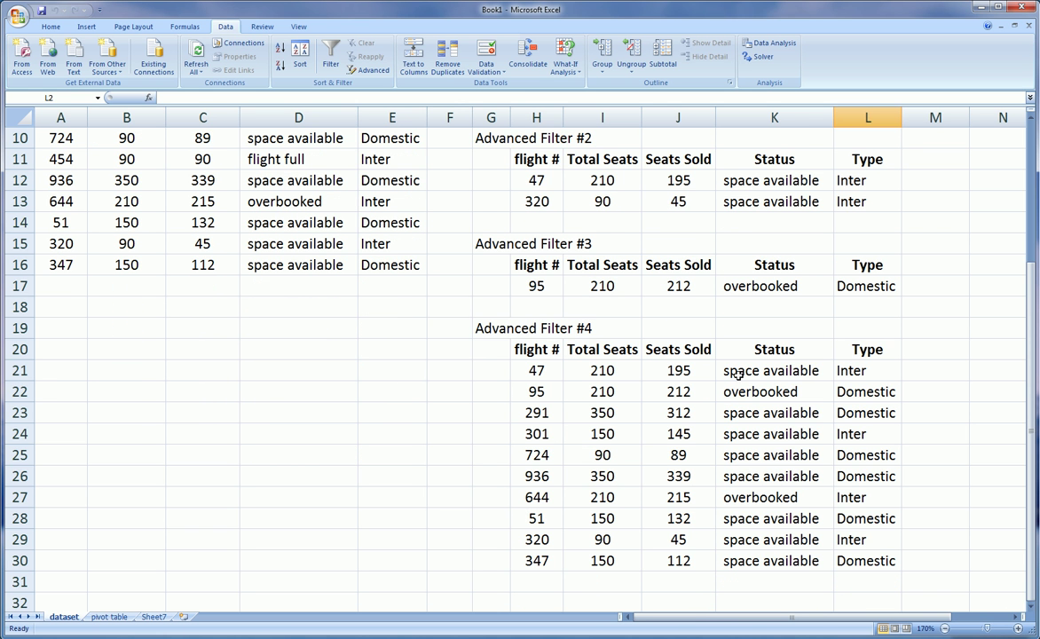
pyautogui.moveTo(602, 366); pyautogui.dragTo(599, 548)
pyautogui.scroll(2, 587, 417)
pyautogui.scroll(-2, 586, 417)
pyautogui.scroll(-1, 539, 418)
pyautogui.moveTo(602, 497); pyautogui.dragTo(617, 306)
pyautogui.scroll(4, 745, 310)
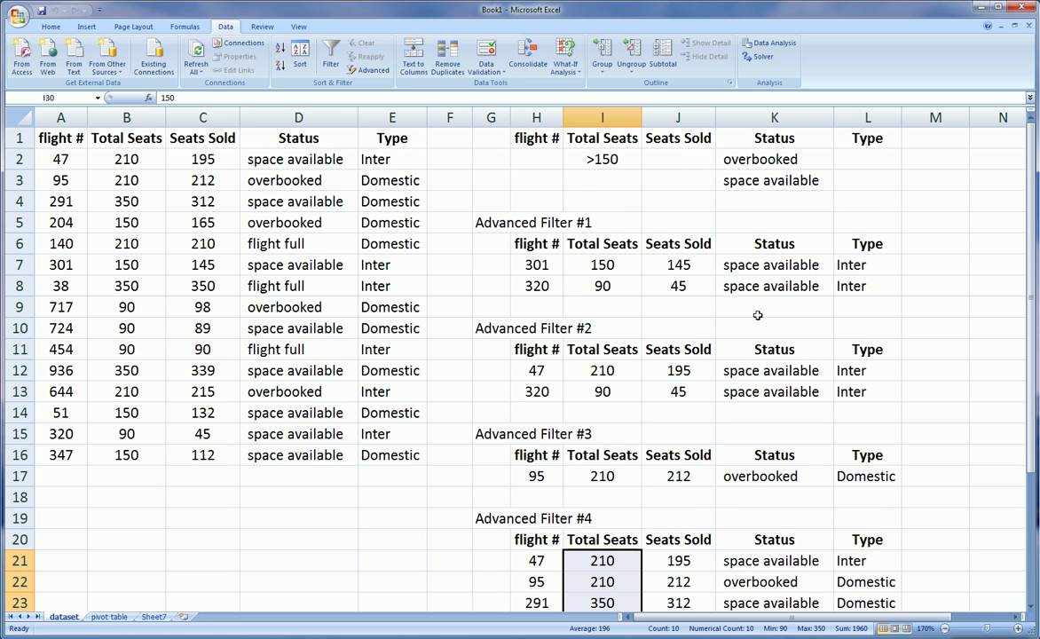
pyautogui.scroll(-3, 609, 588)
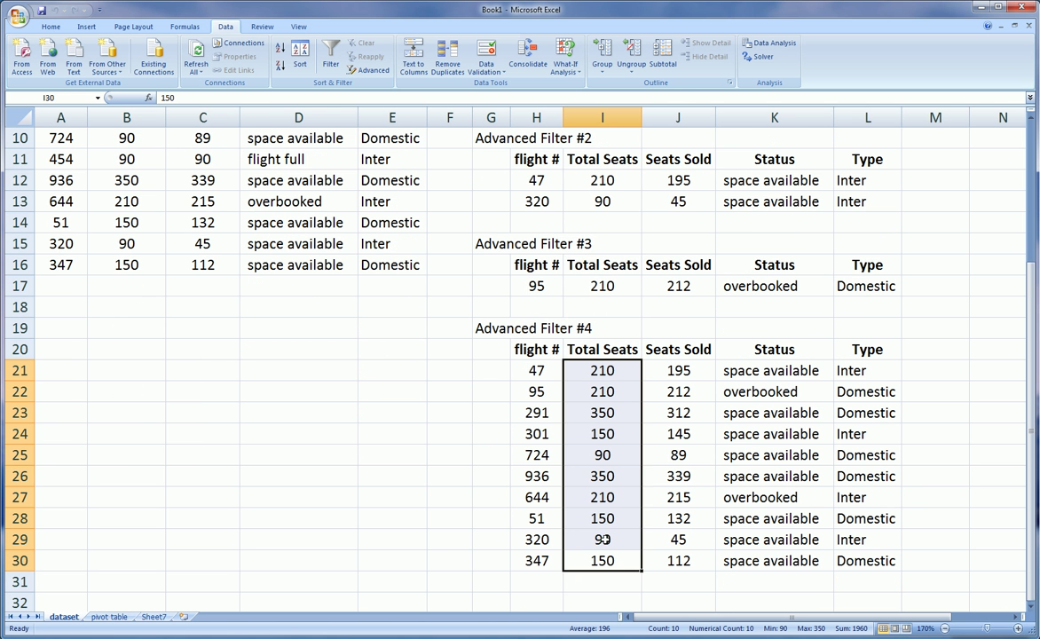
pyautogui.click(613, 394)
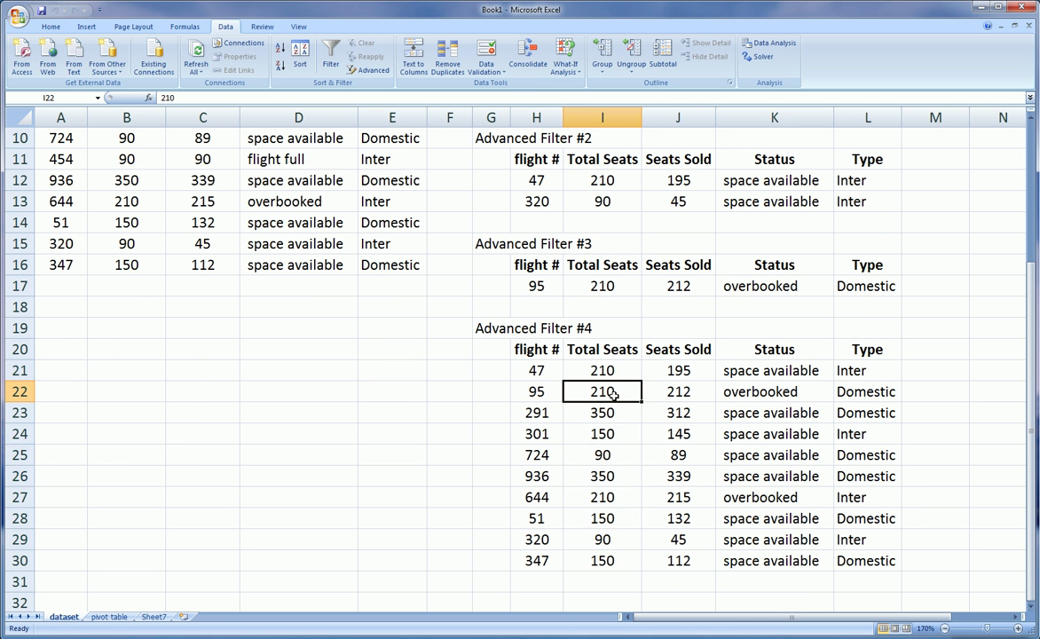
pyautogui.click(619, 497)
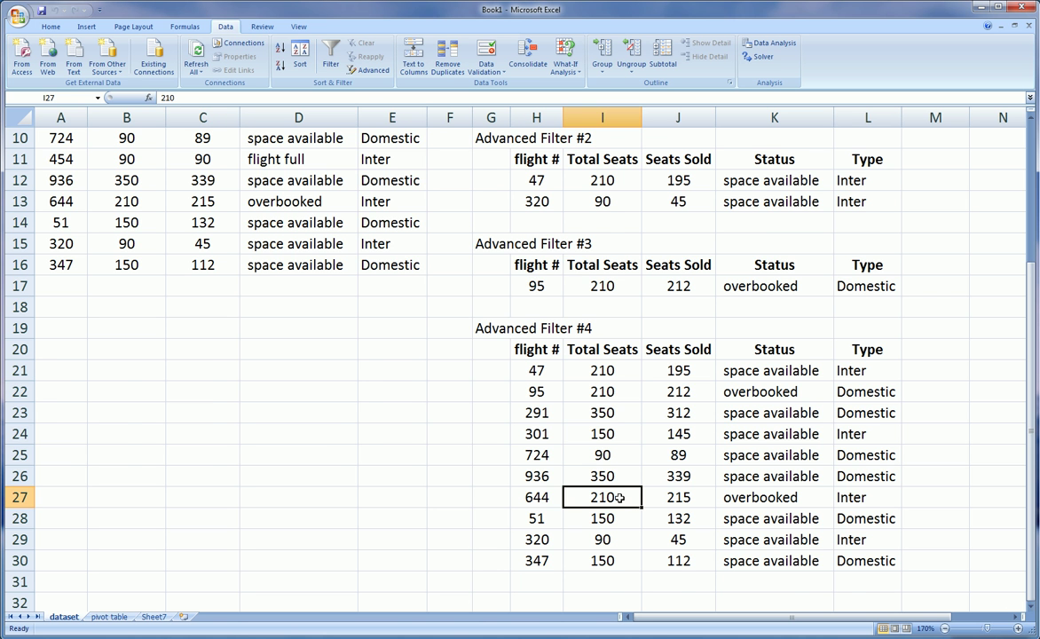
pyautogui.scroll(3, 618, 498)
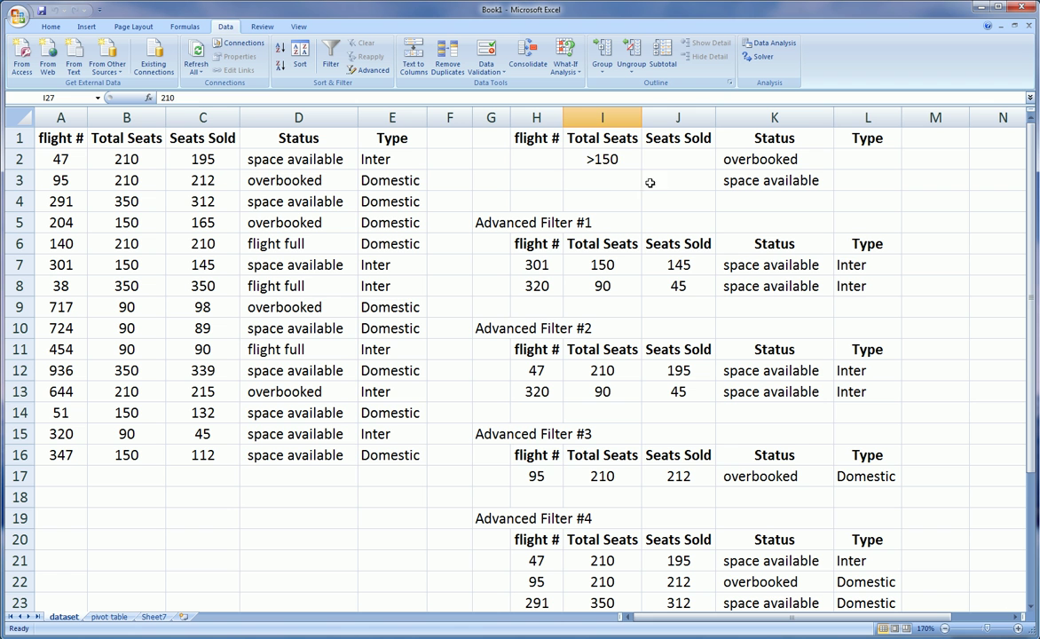
pyautogui.click(606, 181)
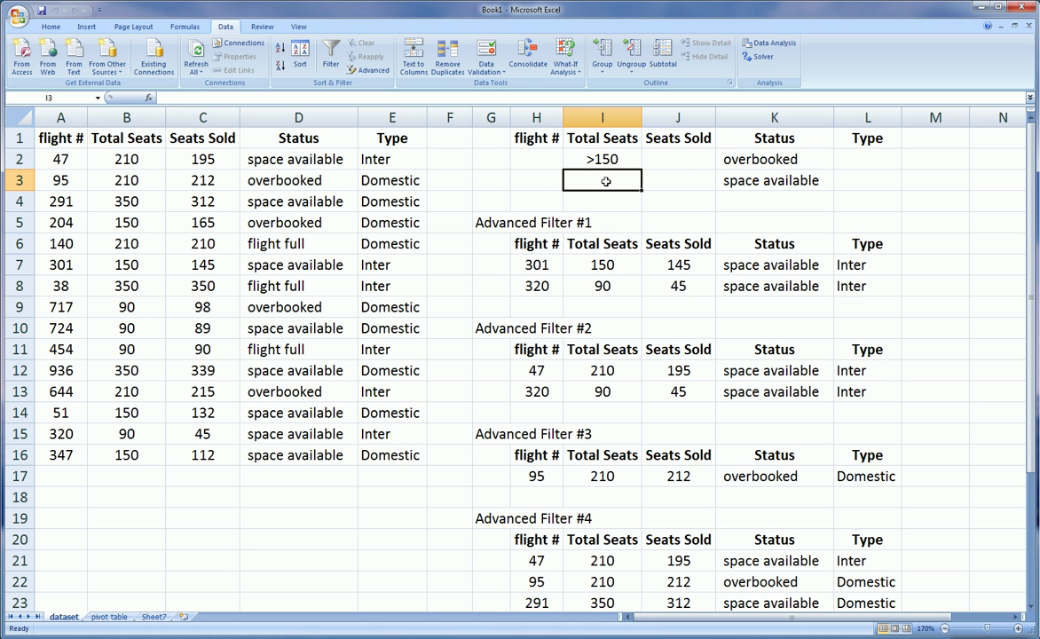
pyautogui.scroll(-4, 640, 402)
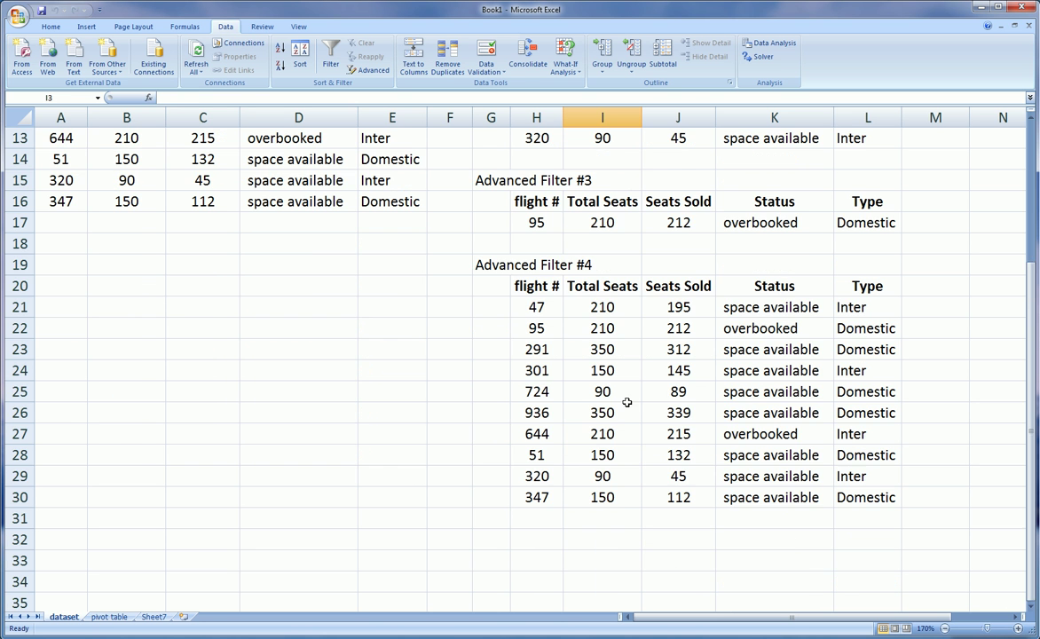
pyautogui.click(764, 314)
pyautogui.click(602, 309)
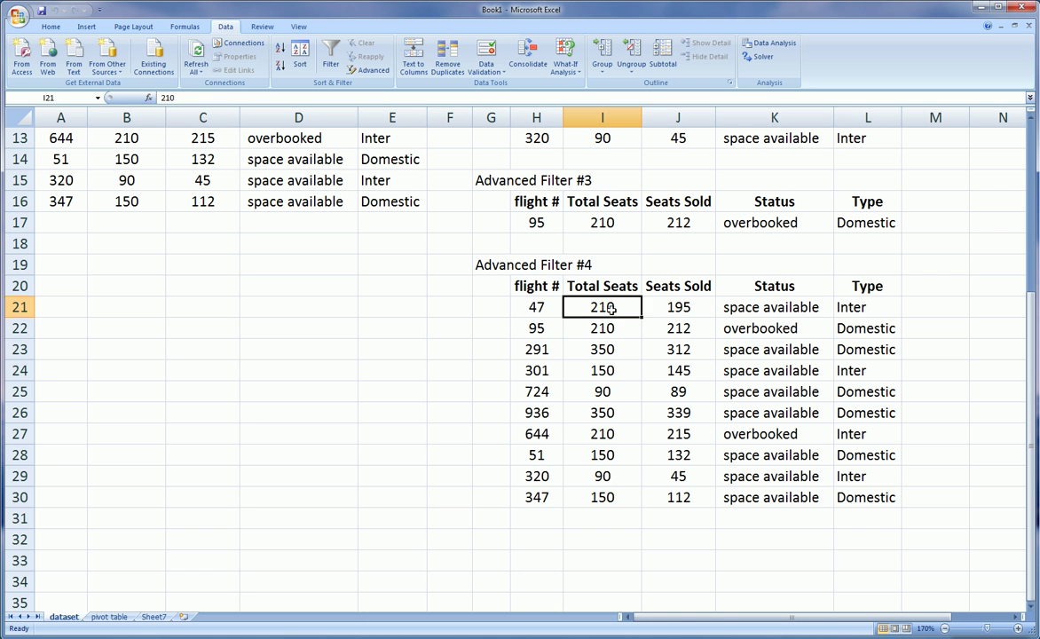
pyautogui.click(612, 350)
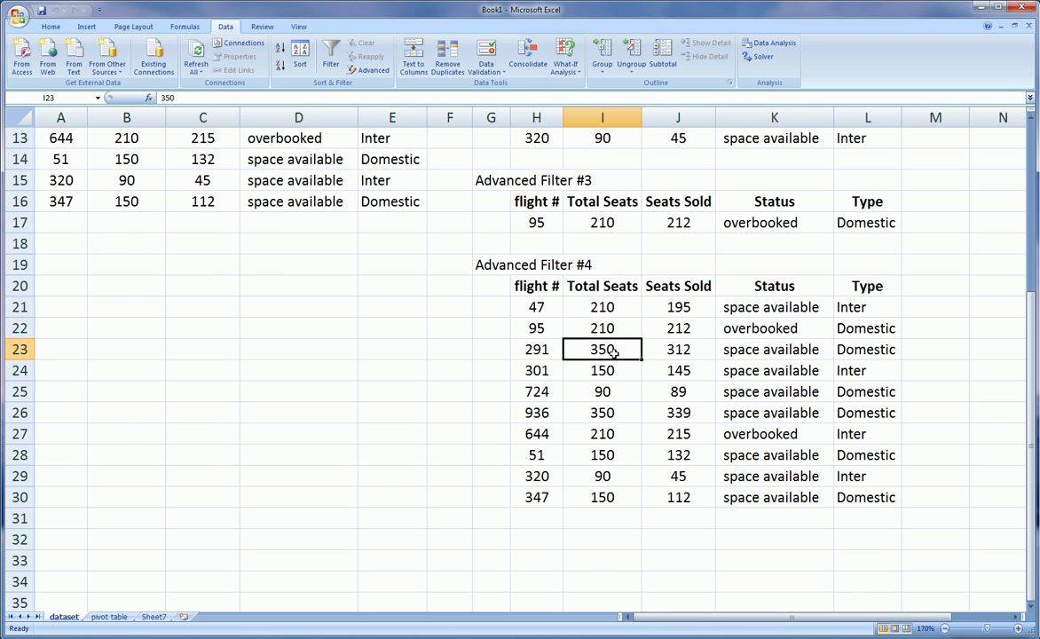
pyautogui.click(606, 369)
pyautogui.scroll(4, 608, 337)
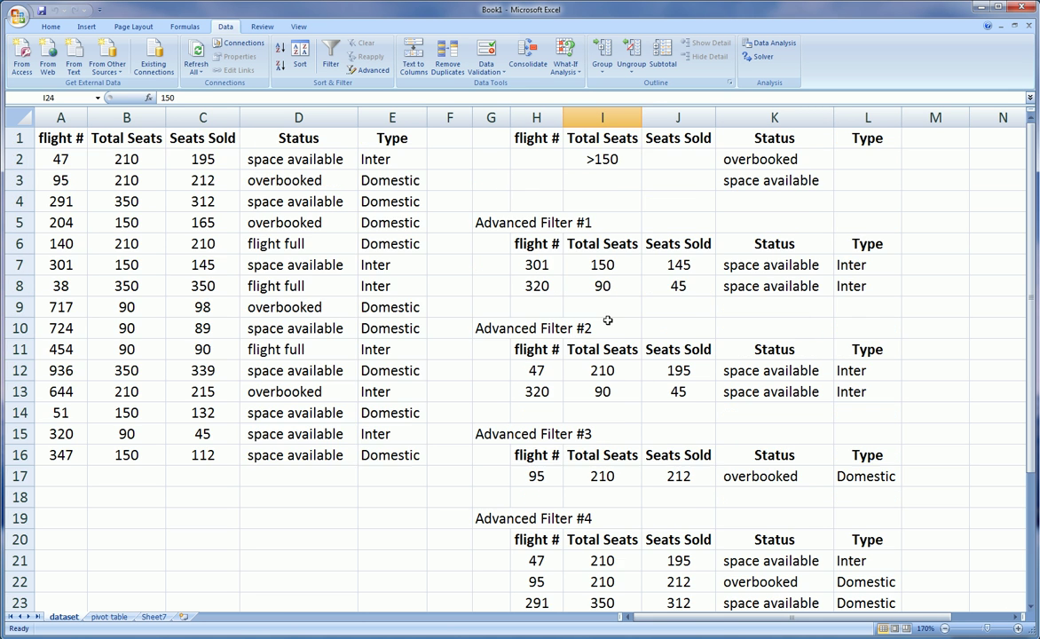
pyautogui.click(606, 178)
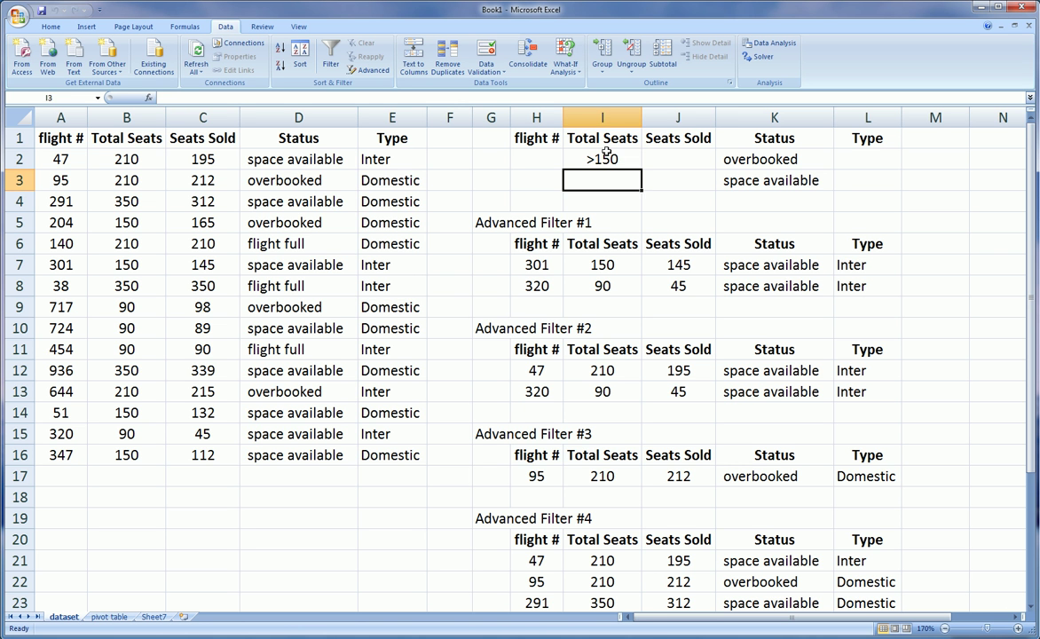
pyautogui.click(761, 181)
pyautogui.click(603, 180)
# - Zoom the sheet out to 120% to show the K3 criterion and all four result blocks
pyautogui.click(743, 180)
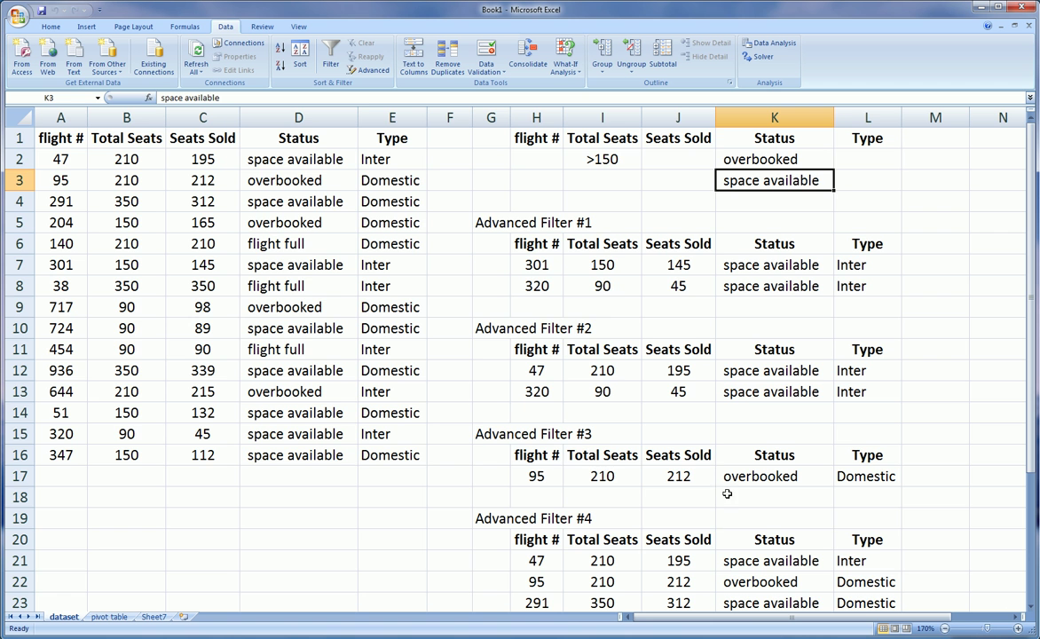
pyautogui.click(946, 629)
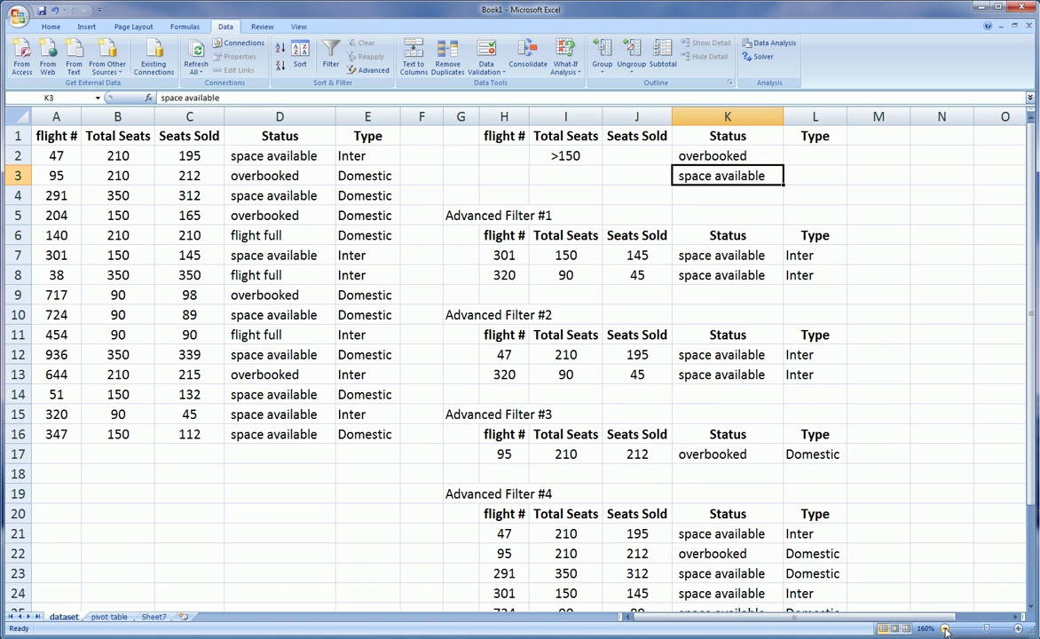
pyautogui.click(946, 628)
pyautogui.click(946, 628)
pyautogui.click(946, 628)
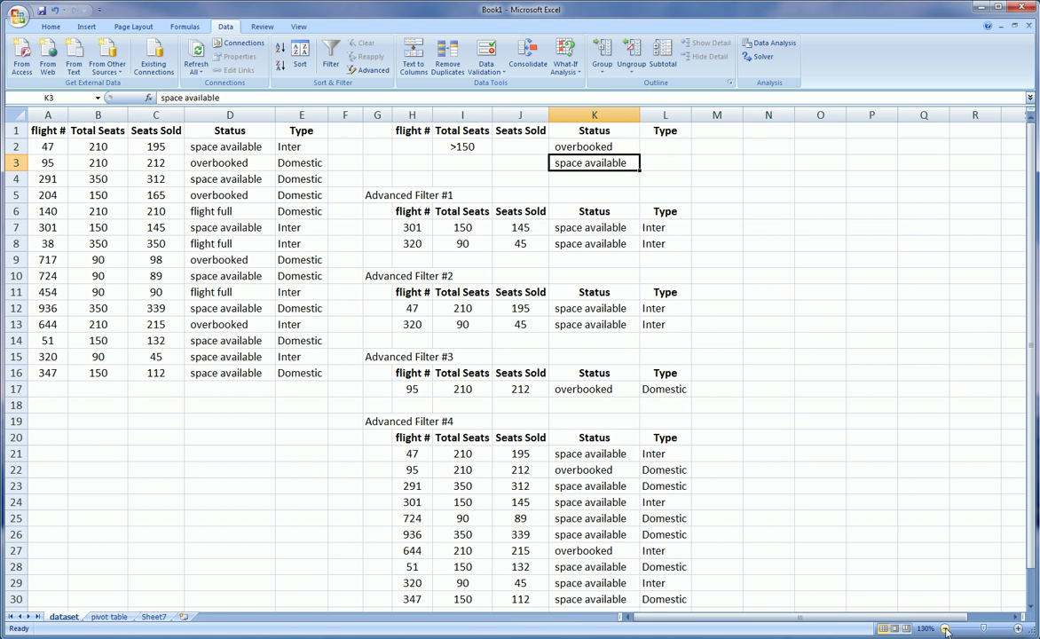
pyautogui.click(946, 628)
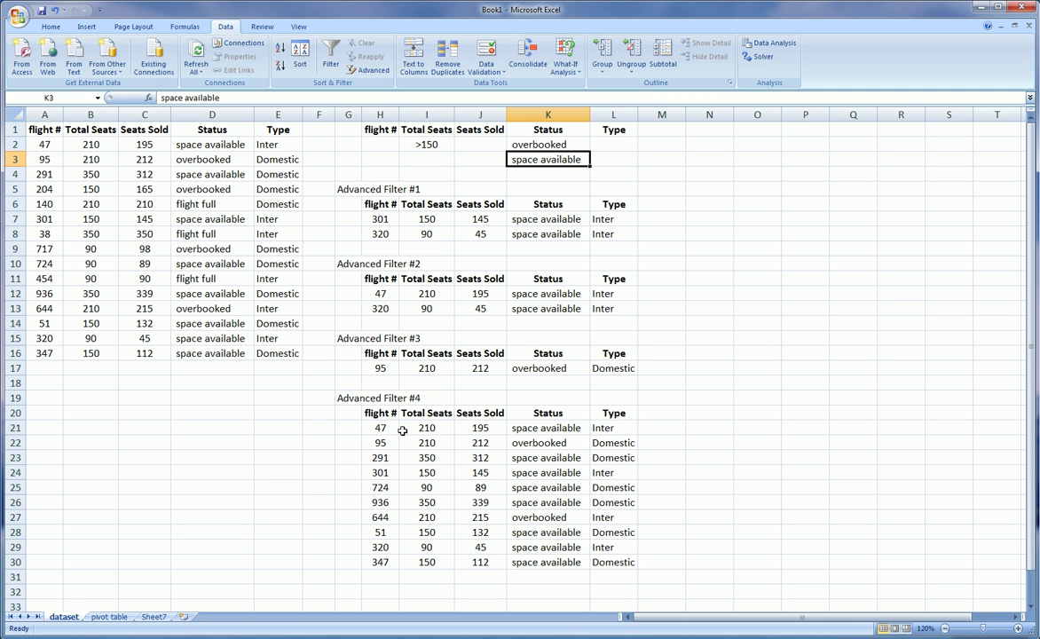
pyautogui.moveTo(365, 143); pyautogui.dragTo(601, 144)
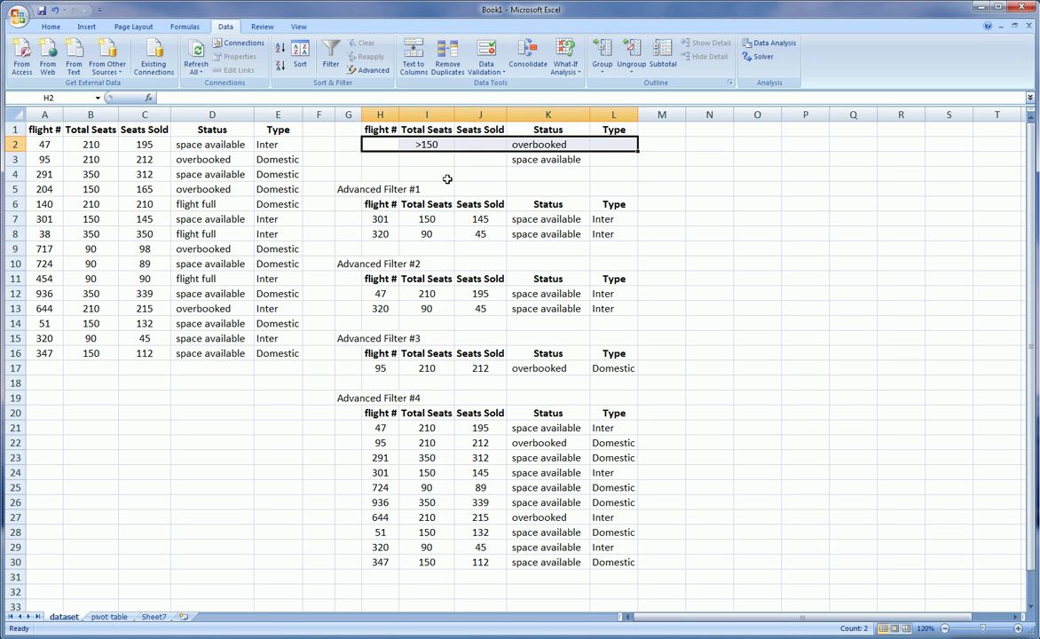
pyautogui.moveTo(395, 163); pyautogui.dragTo(609, 159)
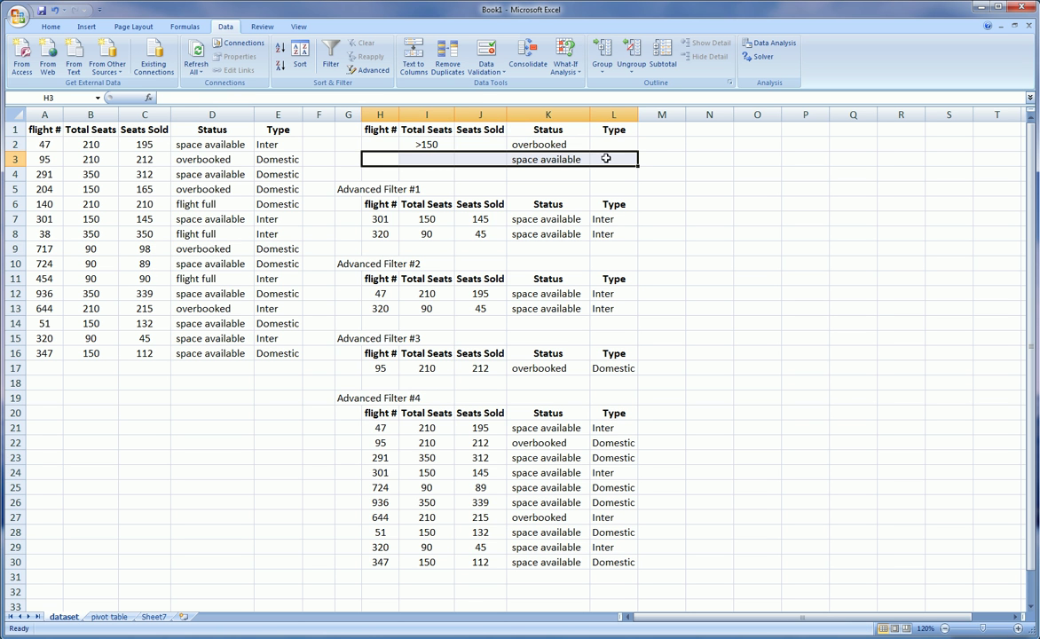
pyautogui.moveTo(366, 173); pyautogui.dragTo(597, 172)
pyautogui.moveTo(373, 160); pyautogui.dragTo(591, 152)
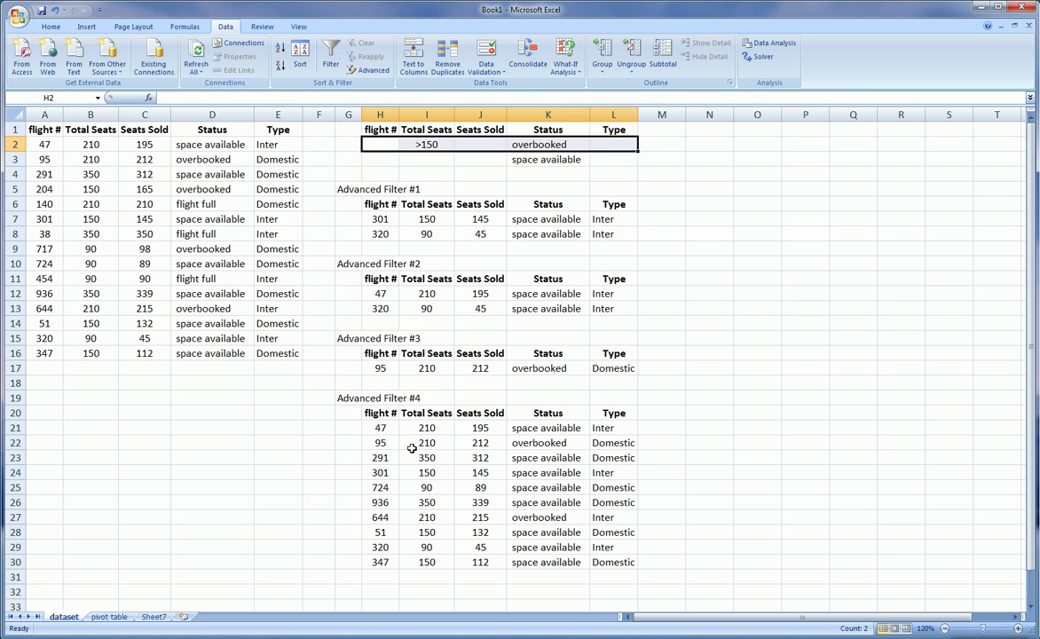
pyautogui.moveTo(339, 397); pyautogui.dragTo(622, 565)
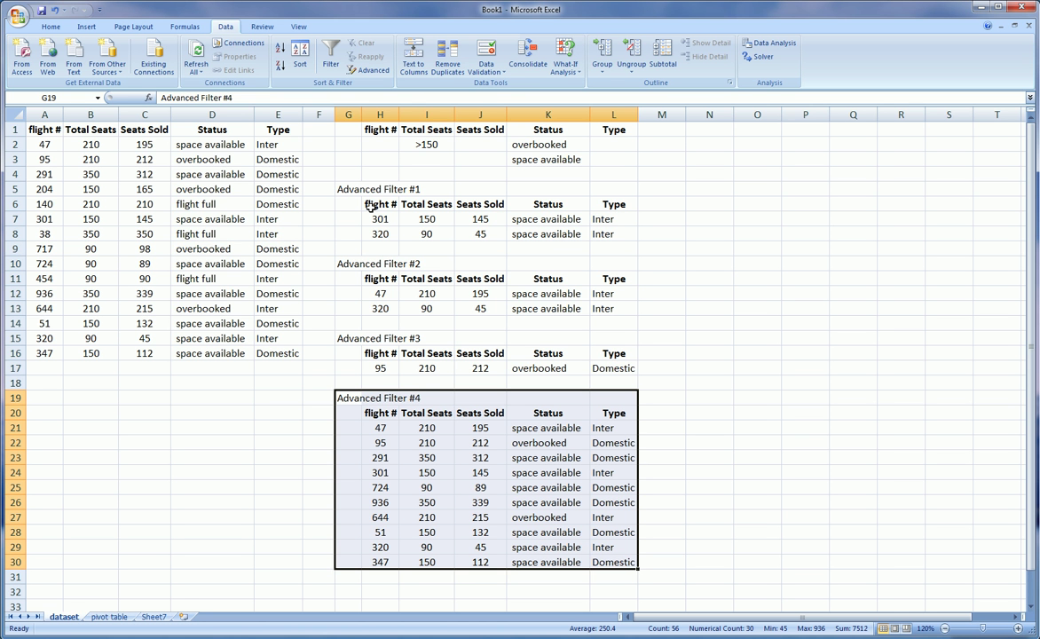